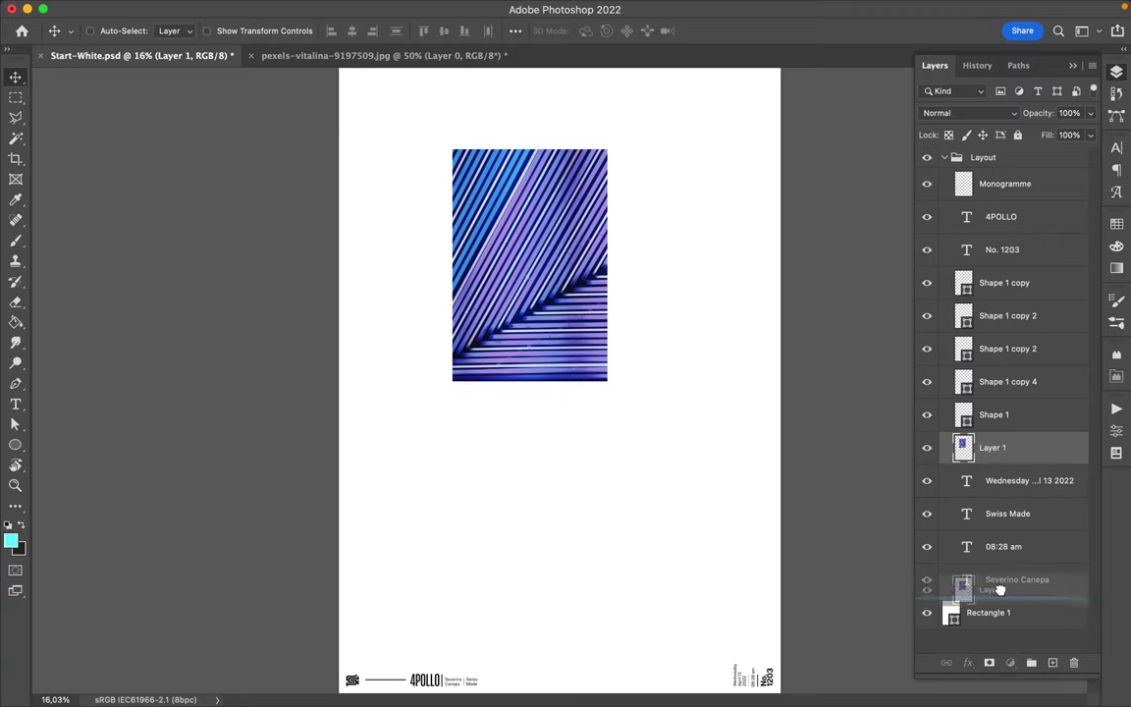
- Shift the striped photo down-left and add a SEE text layer placed over it
left_click_drag(501, 278, 469, 402)
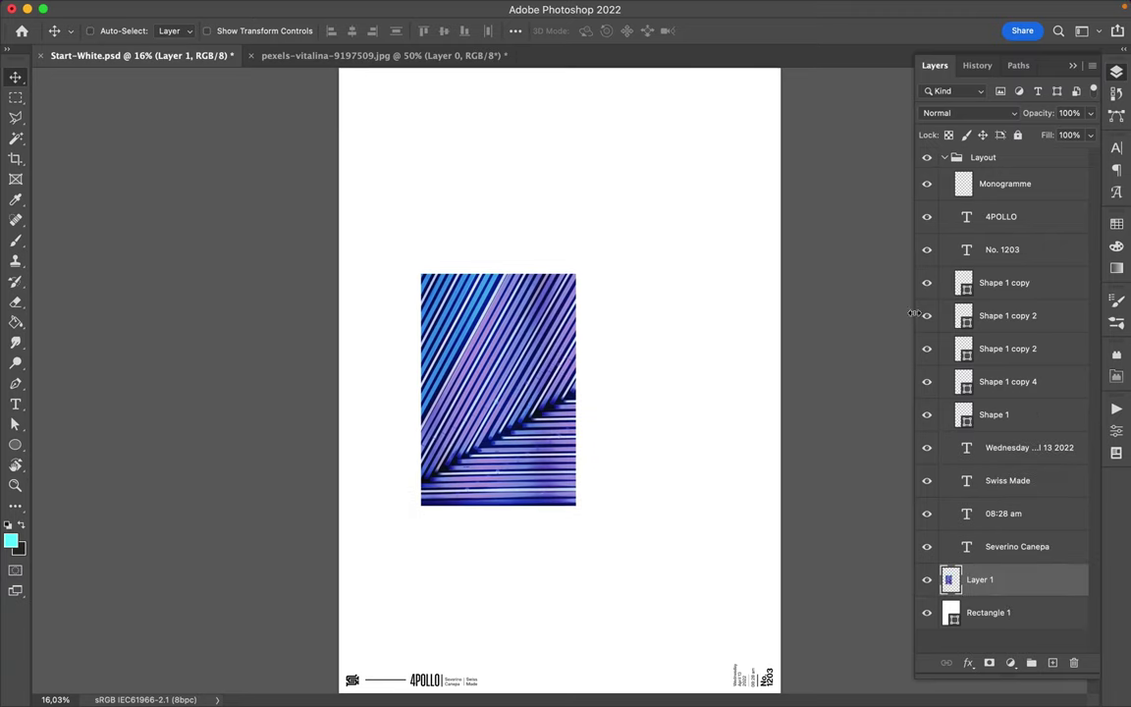
left_click(944, 157)
key("t")
left_click(662, 321)
type("SEE")
key("Escape")
key("v")
key("ctrl+t")
key("Return")
left_click_drag(725, 361, 590, 361)
- Make SEE navy in Molde Expanded-Bold and set it across the top of the photo
left_click(1117, 224)
left_click(930, 264)
left_click(1117, 147)
left_click(1063, 170)
scroll(967, 393, "down", 5)
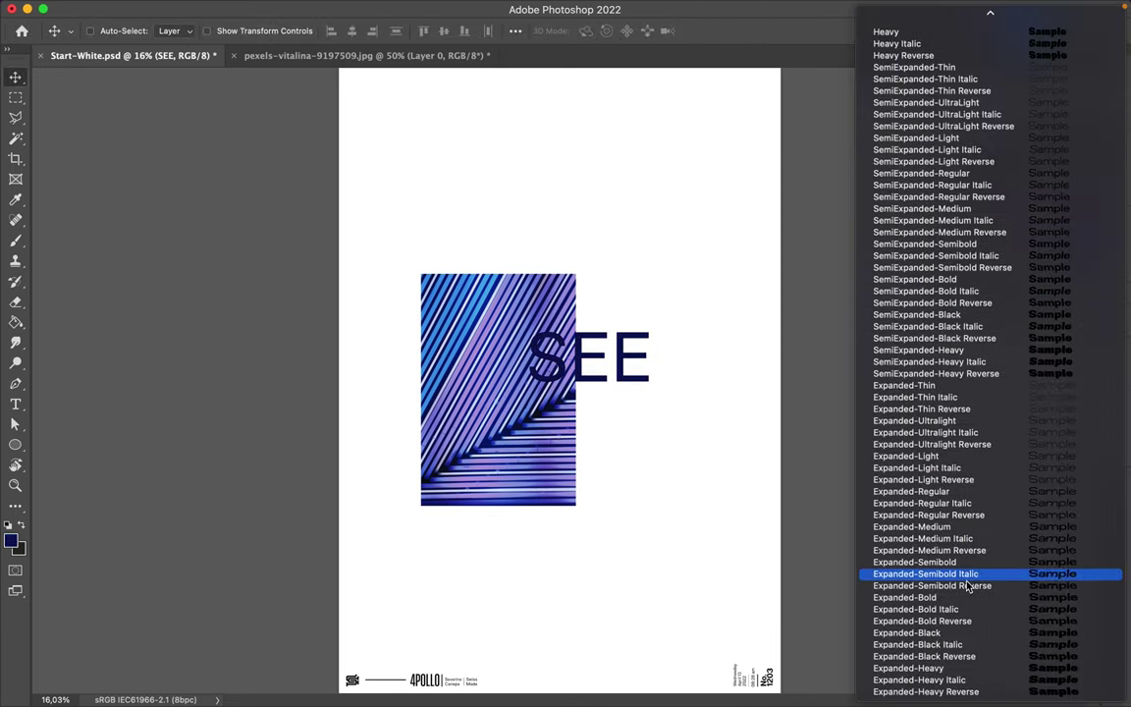
left_click(962, 542)
left_click_drag(645, 373, 603, 325)
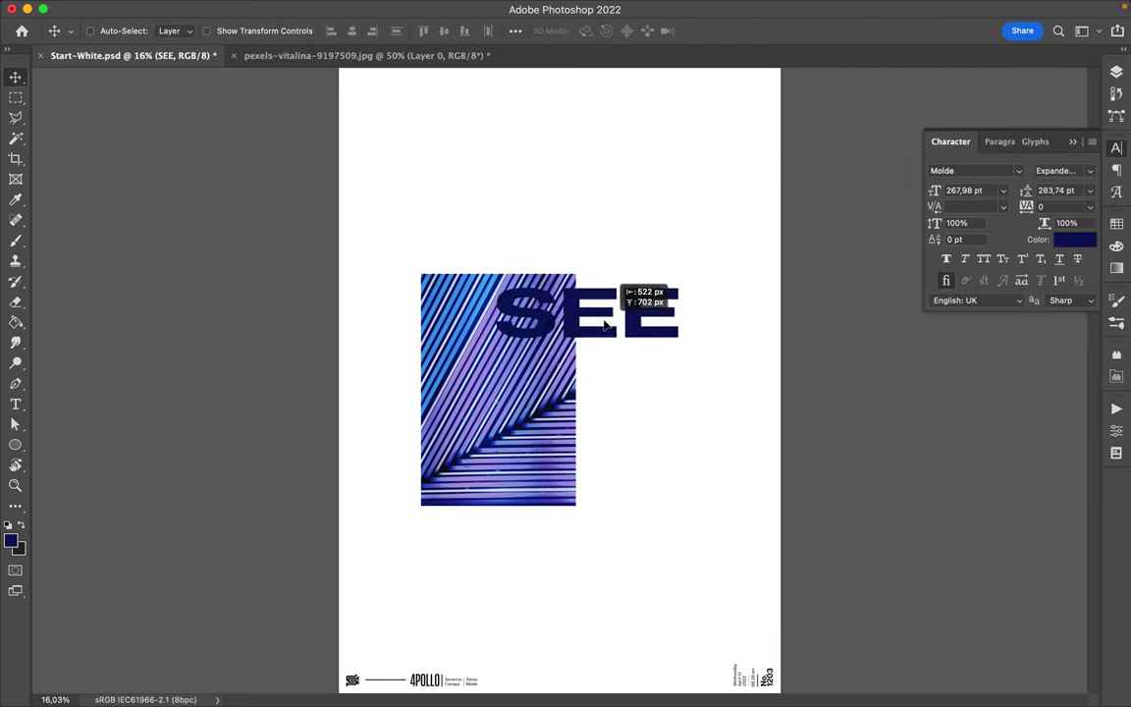
mouse_move(536, 399)
left_mouse_down()
mouse_move(567, 371)
mouse_move(549, 393)
left_mouse_up()
double_click(530, 306)
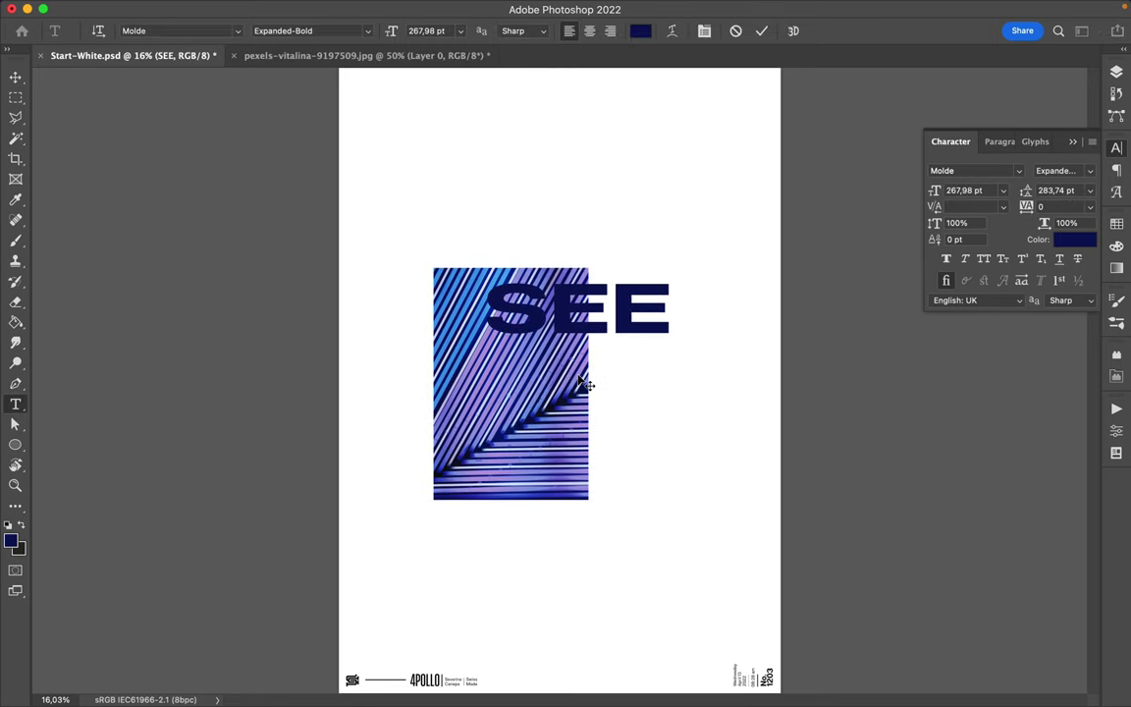
- Move SEE beneath the photo layer and duplicate it into an enlarged navy S
left_click(1116, 71)
left_click_drag(1012, 195, 1013, 236)
left_click_drag(643, 317, 496, 443)
key("t")
key("BackSpace")
key("BackSpace")
key("ctrl+t")
left_click_drag(399, 486, 304, 596)
key("Return")
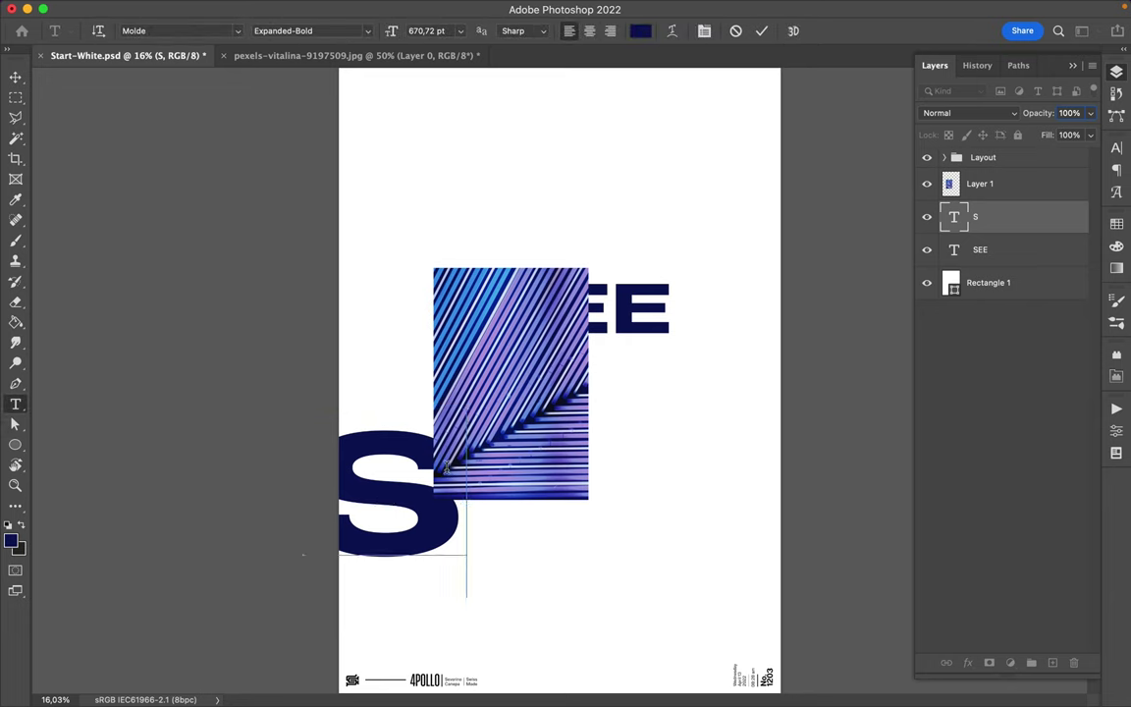
- Raise the S and enlarge it so it is cropped past the left page edge
key("v")
key("ctrl+t")
mouse_move(424, 538)
left_mouse_down()
mouse_move(437, 445)
mouse_move(500, 427)
left_mouse_up()
left_click_drag(301, 427, 277, 429)
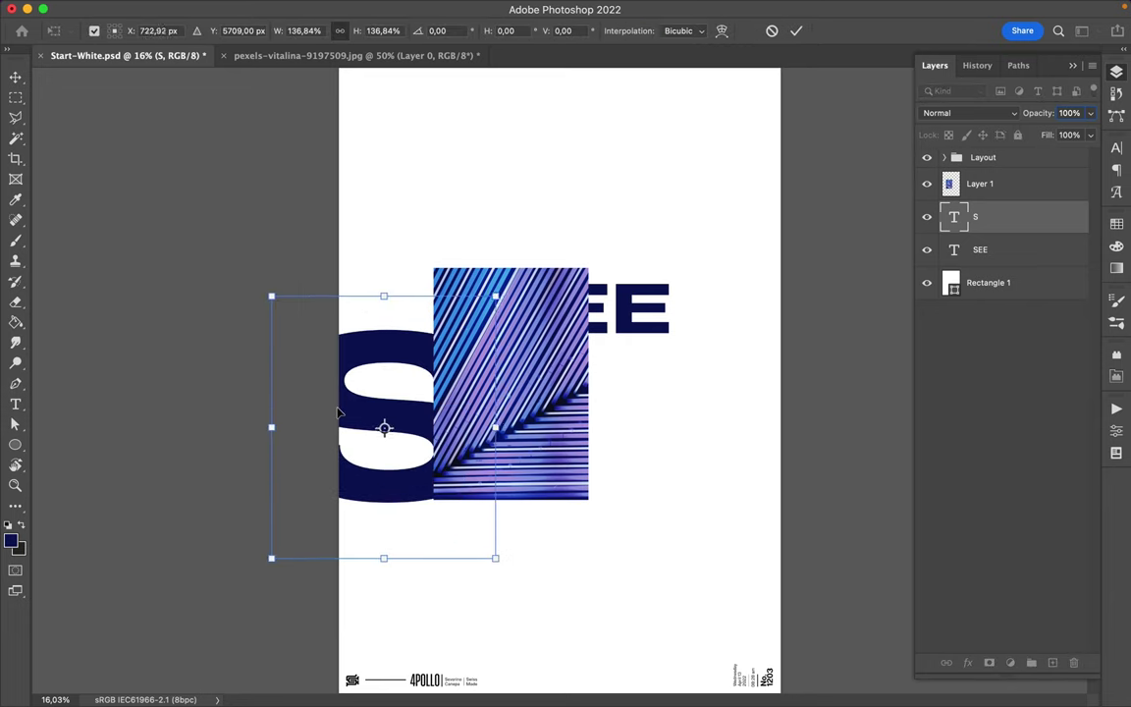
key("Return")
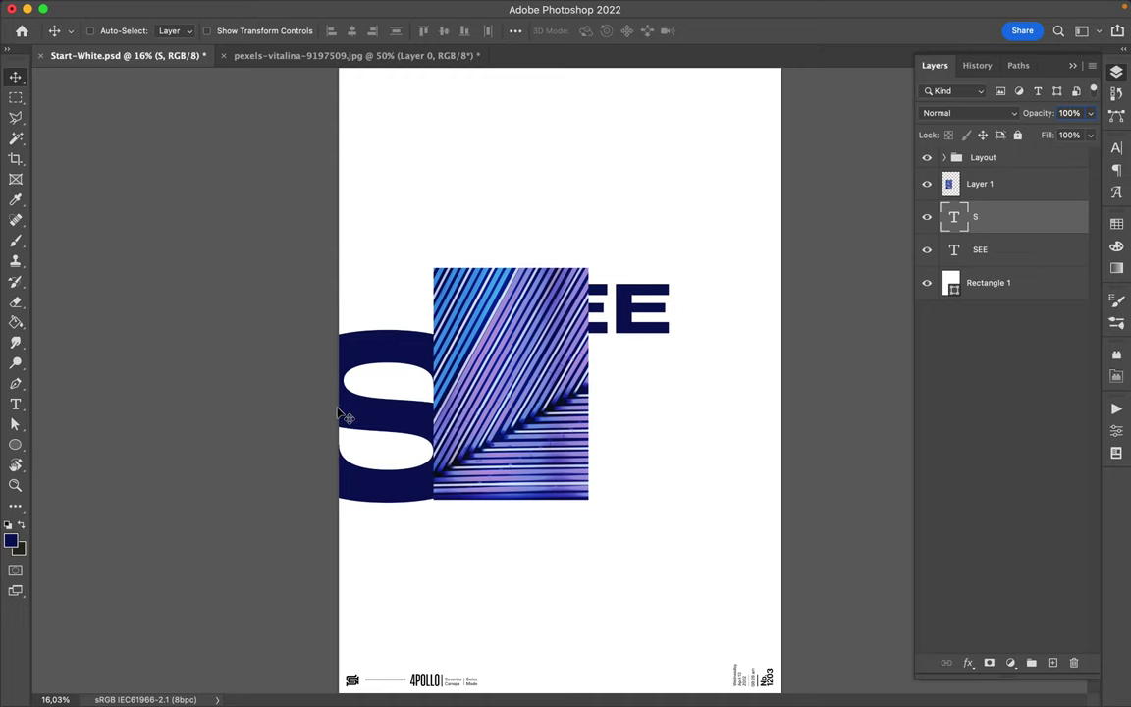
key("ctrl+t")
key("Return")
left_click_drag(385, 429, 373, 432)
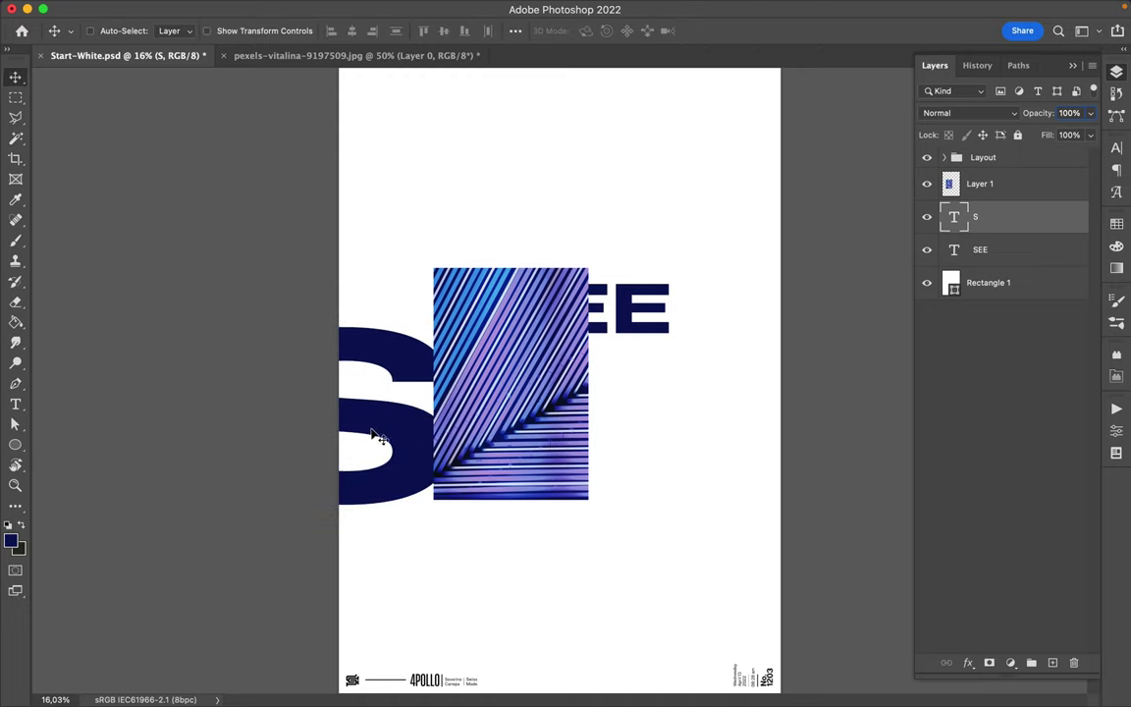
- Duplicate the S as a large # below the photo, stacked above the photo layer
left_click_drag(649, 334, 809, 411)
double_click(571, 556)
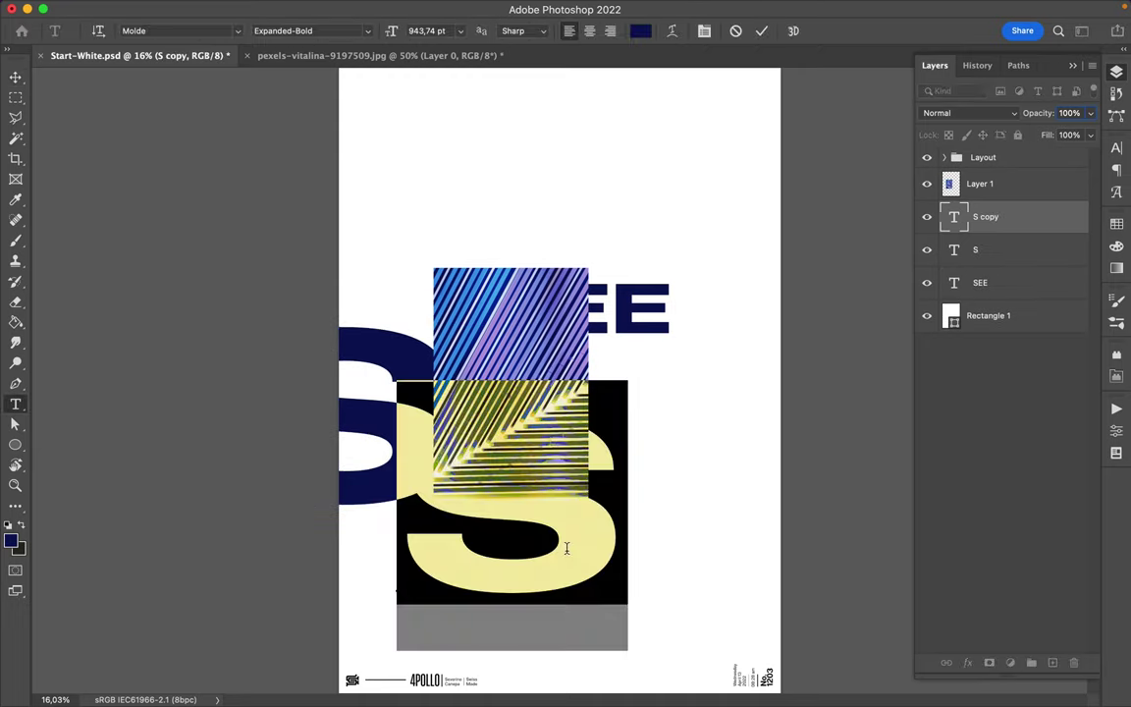
type("#")
key("Escape")
left_click_drag(547, 548, 603, 548)
left_click_drag(982, 217, 926, 169)
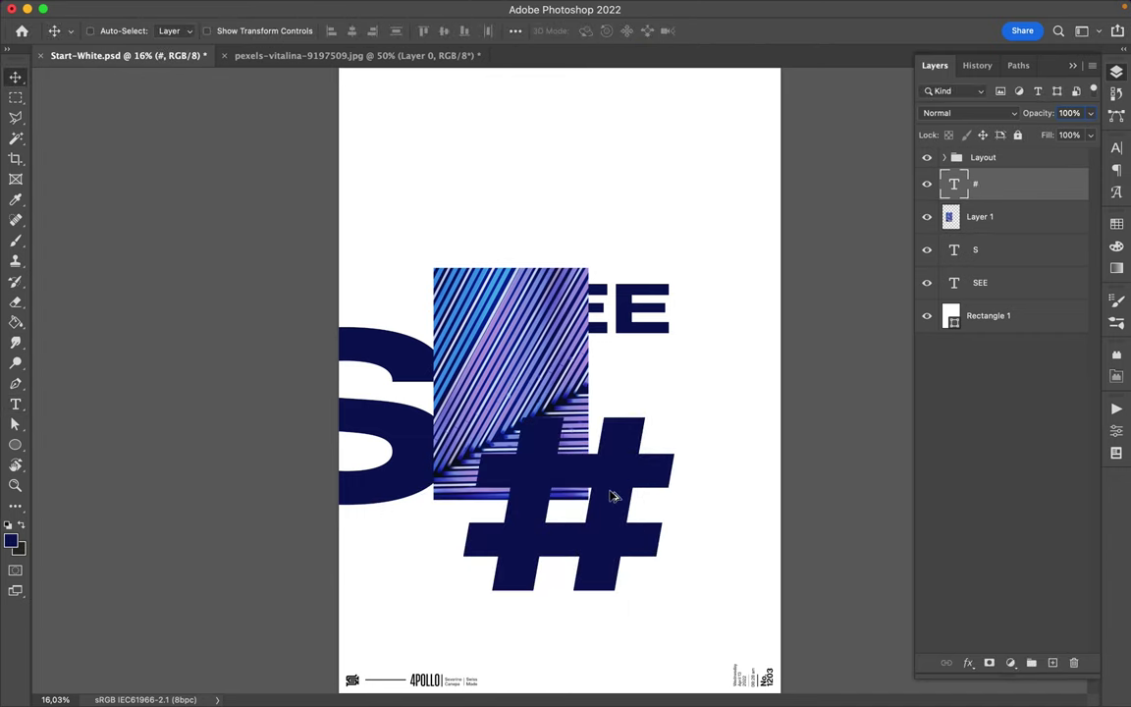
left_click_drag(614, 495, 699, 583)
double_click(699, 582)
- Turn the copied # into a Compressed-style 3, enlarged along the right edge
type("3")
key("Escape")
left_click(1117, 148)
left_click(1089, 171)
left_click(1046, 187)
left_click_drag(648, 462, 878, 459)
key("ctrl+t")
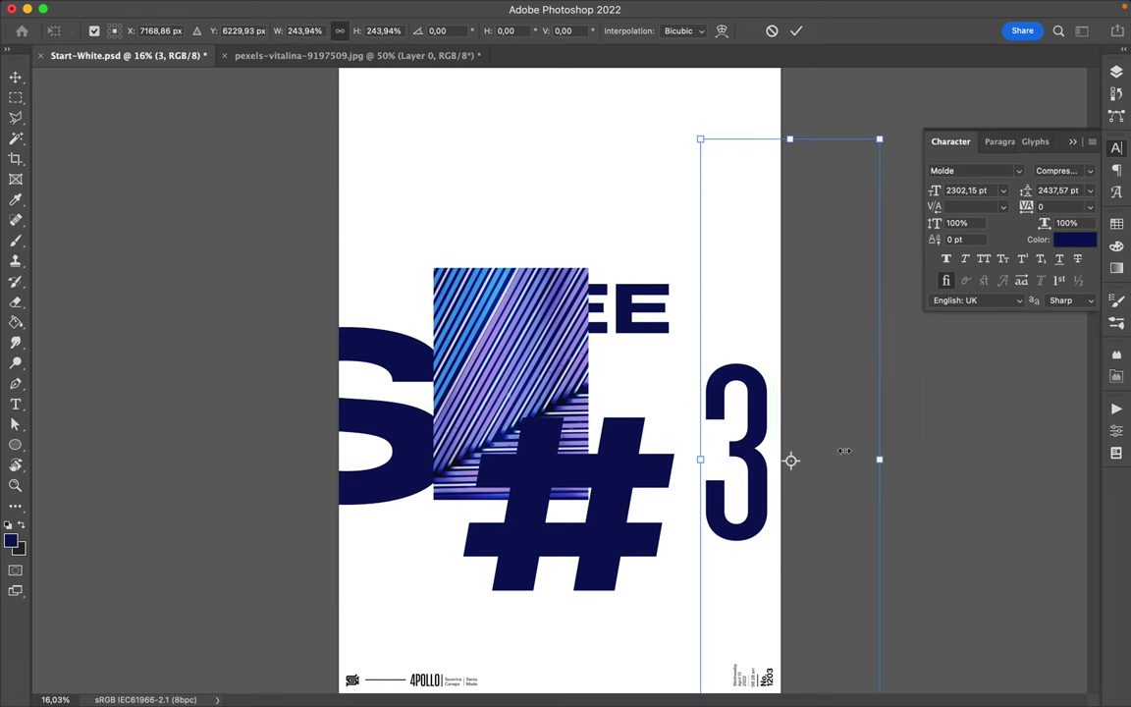
mouse_move(790, 410)
left_mouse_down()
mouse_move(767, 404)
mouse_move(768, 388)
left_mouse_up()
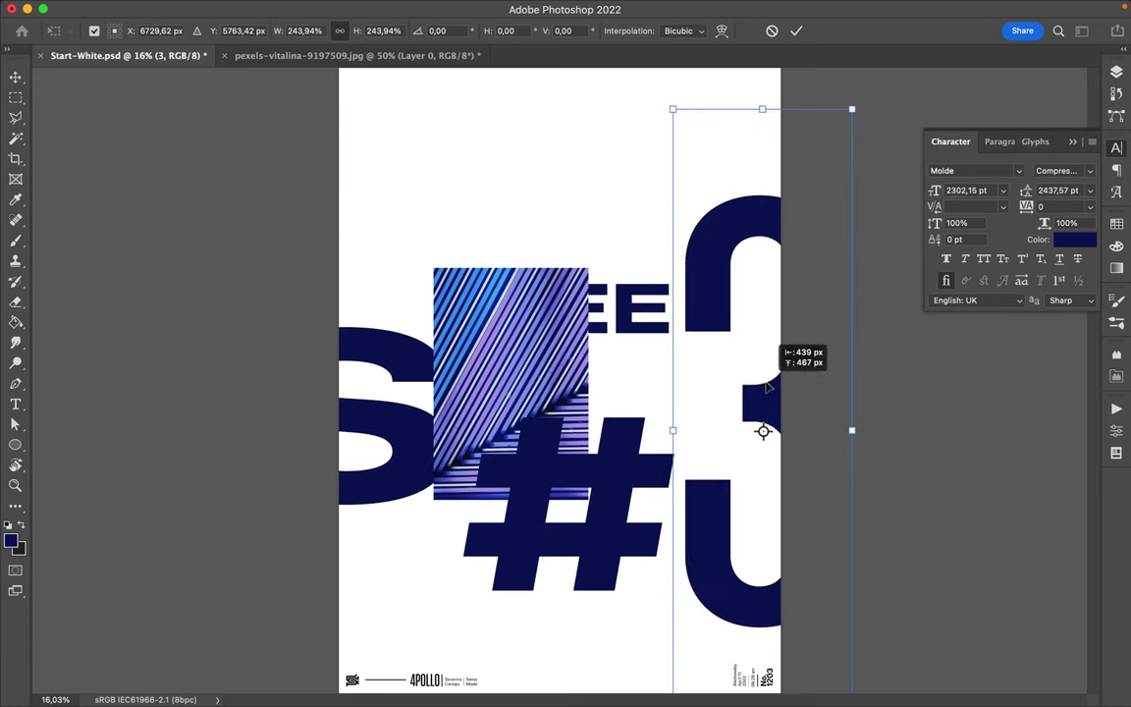
key("Return")
- Add a copy of the 3 at about 43%, rotated -90° at the poster's bottom edge
left_click_drag(768, 402, 361, 323, "alt")
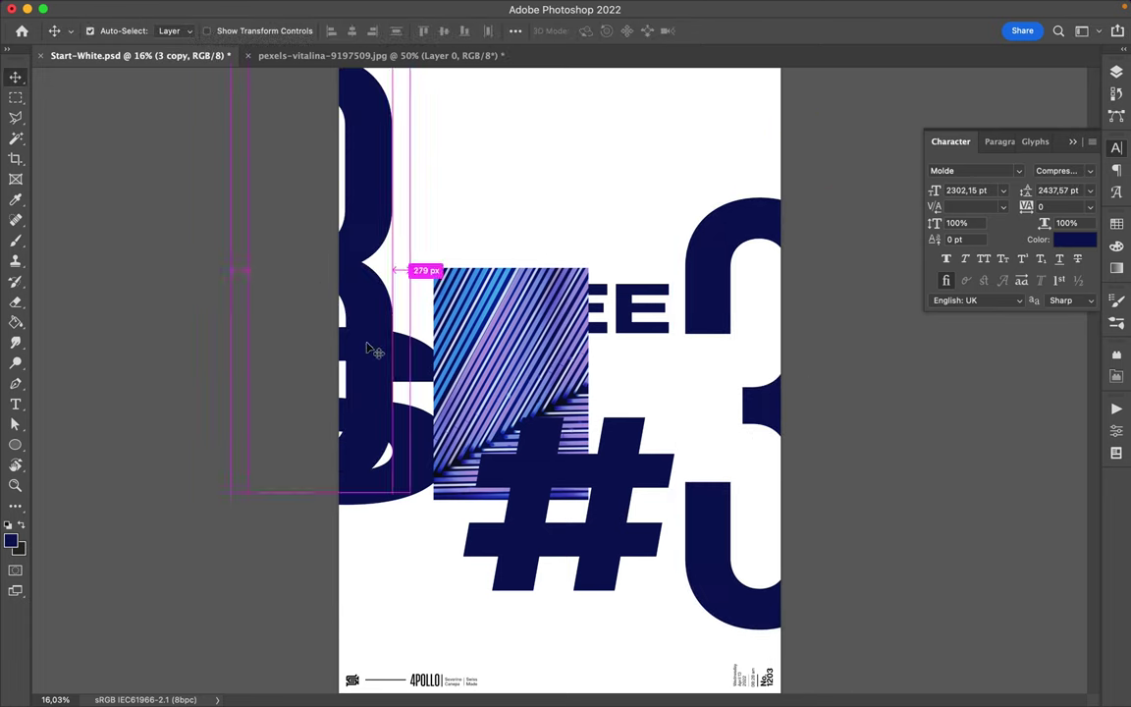
key("ctrl+t")
left_click_drag(320, 610, 320, 244)
mouse_move(320, 106)
left_mouse_down()
mouse_move(696, 441)
mouse_move(615, 548)
left_mouse_up()
scroll(696, 441, "down", 2)
left_click_drag(574, 439, 475, 614)
key("Return")
left_click_drag(611, 574, 635, 636)
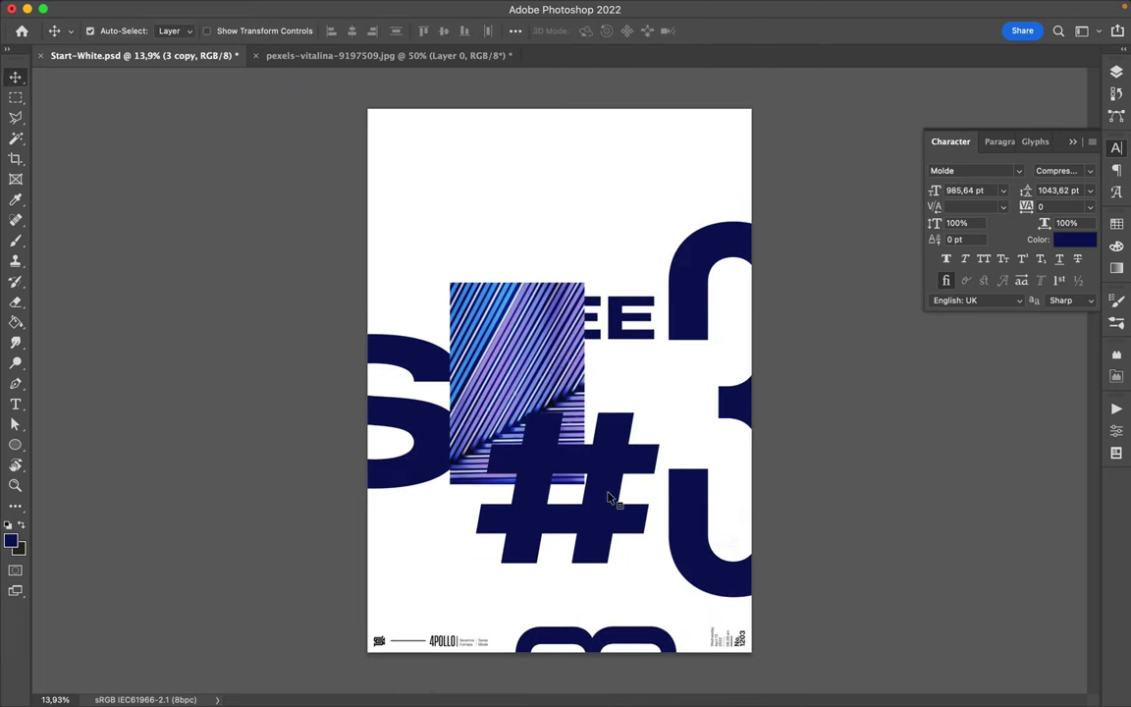
- Shrink and lower the #, and duplicate the striped photo offset down-right
left_click(609, 499)
key("ctrl+t")
left_click_drag(567, 614, 571, 496)
key("Return")
left_click_drag(588, 444, 591, 481)
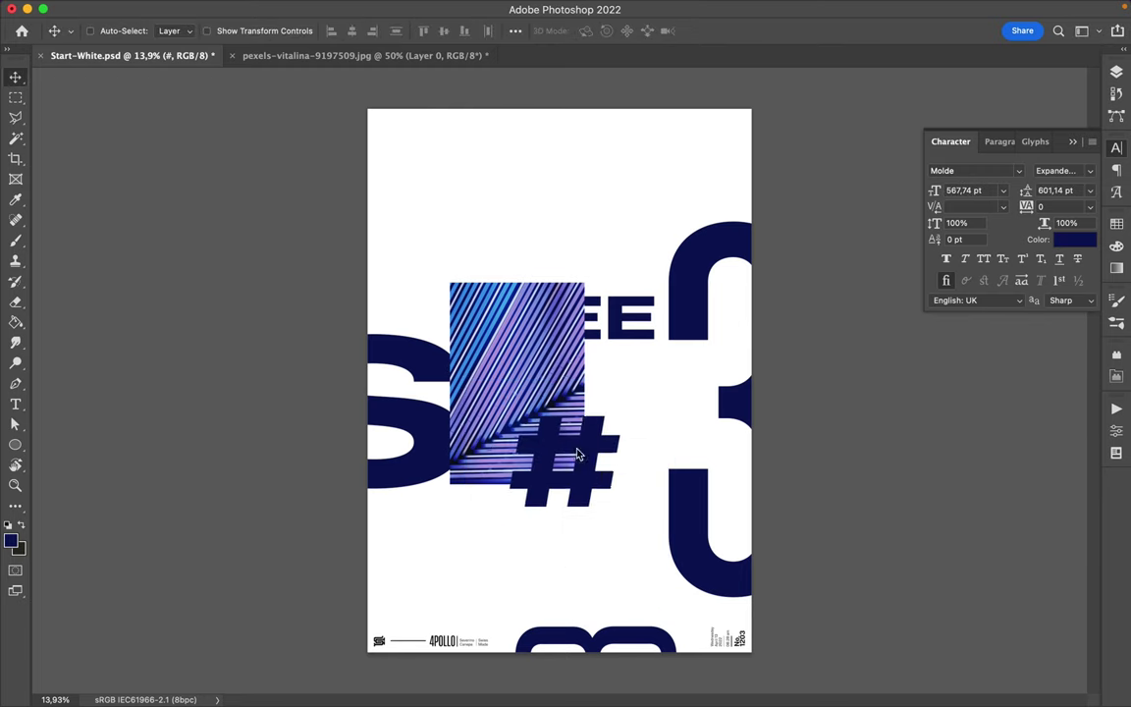
left_click_drag(548, 400, 651, 421, "alt")
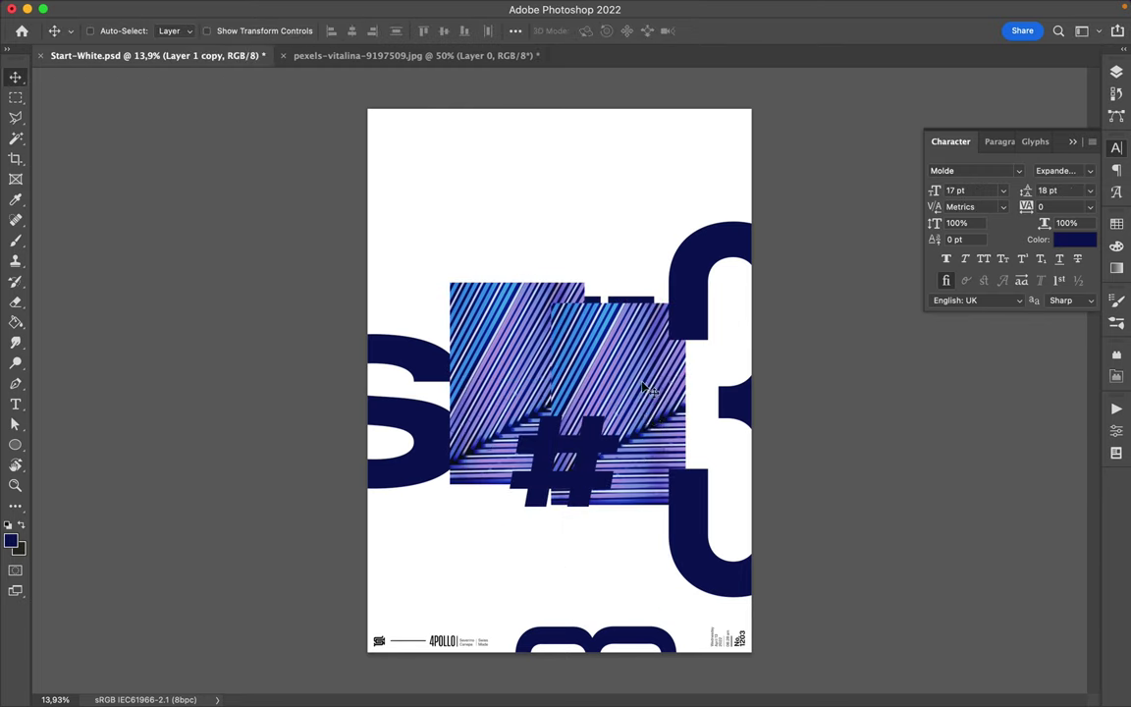
- Liquify the photo copy with a Forward Warp bending the stripes up-right, then reposition it
left_click_drag(648, 388, 583, 316)
left_click(365, 9)
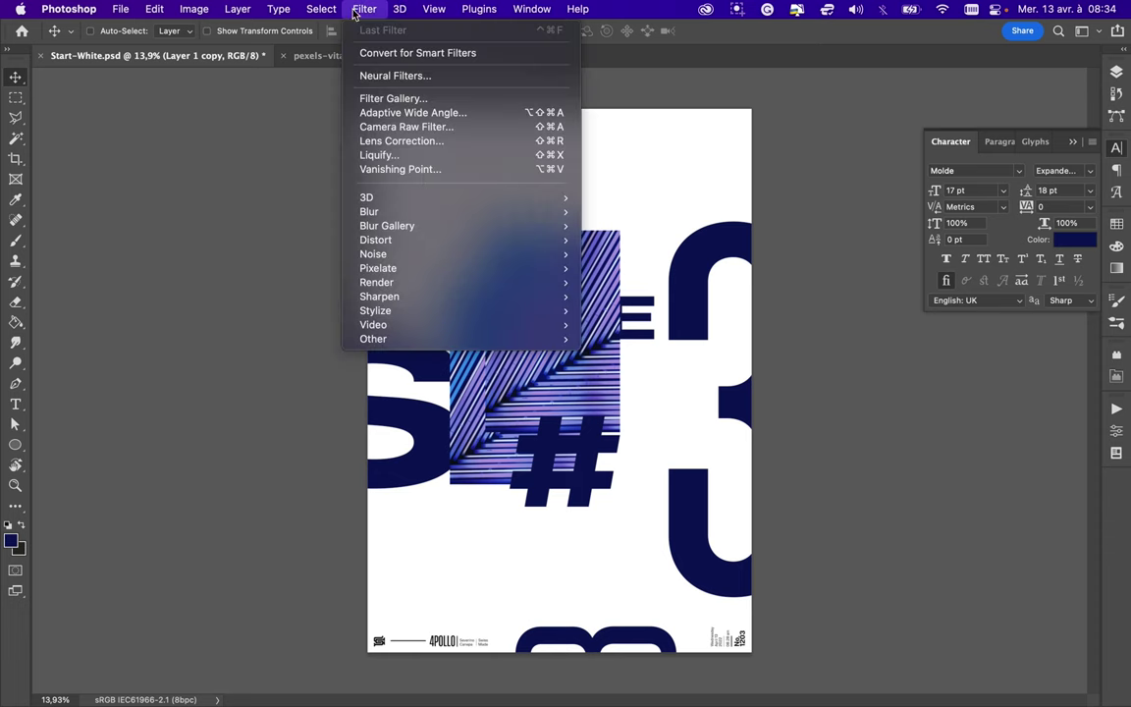
left_click(425, 154)
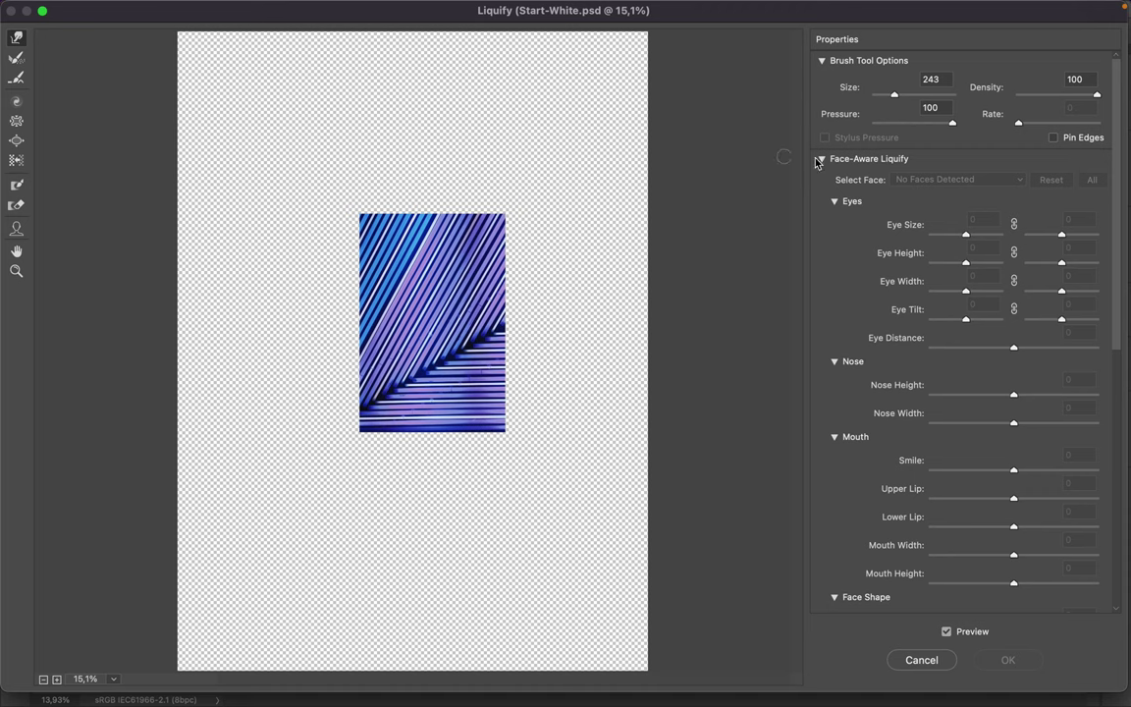
mouse_move(461, 250)
left_mouse_down()
mouse_move(514, 283)
mouse_move(378, 224)
left_mouse_up()
key("super+alt+z")
key("super+alt+z")
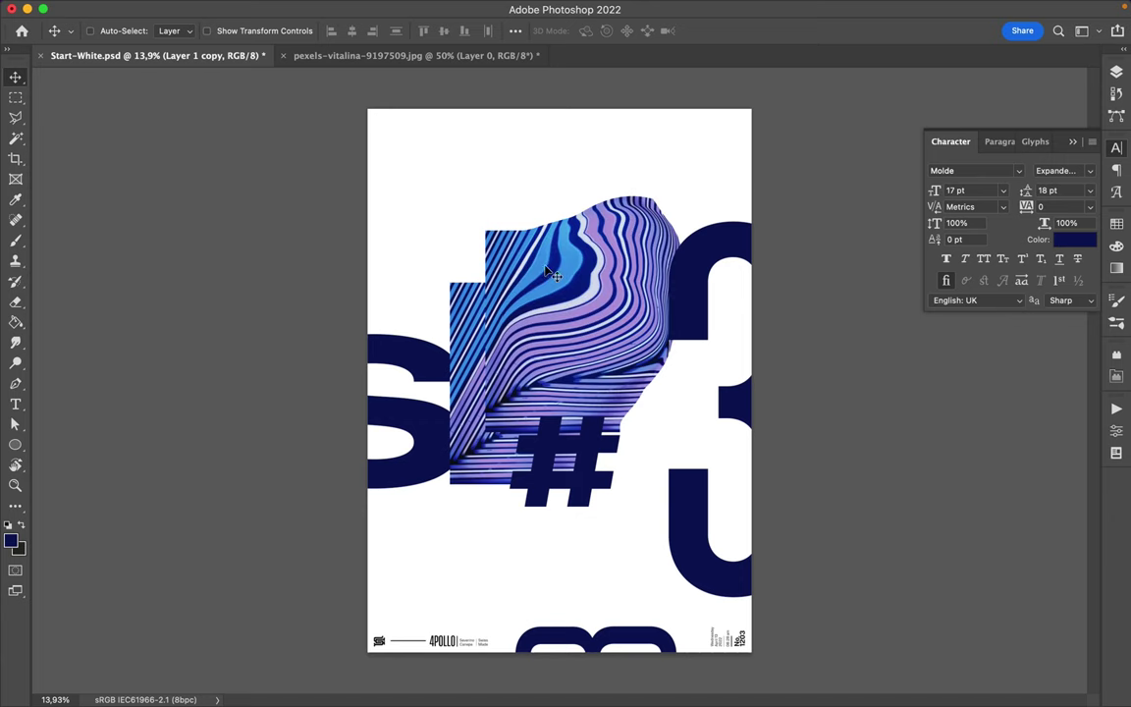
left_click_drag(553, 275, 513, 327)
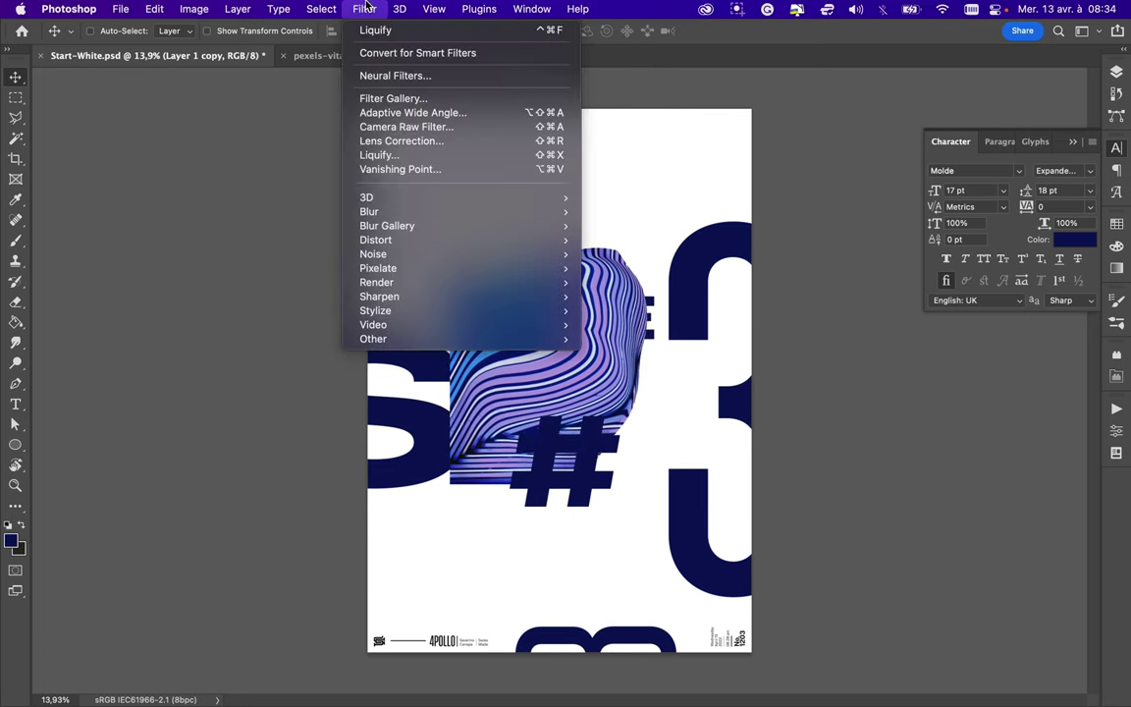
- Move the stripe copy below SEE in the layer stack, keeping Normal blending after trying Linear Burn
left_click(1117, 73)
left_click(967, 112)
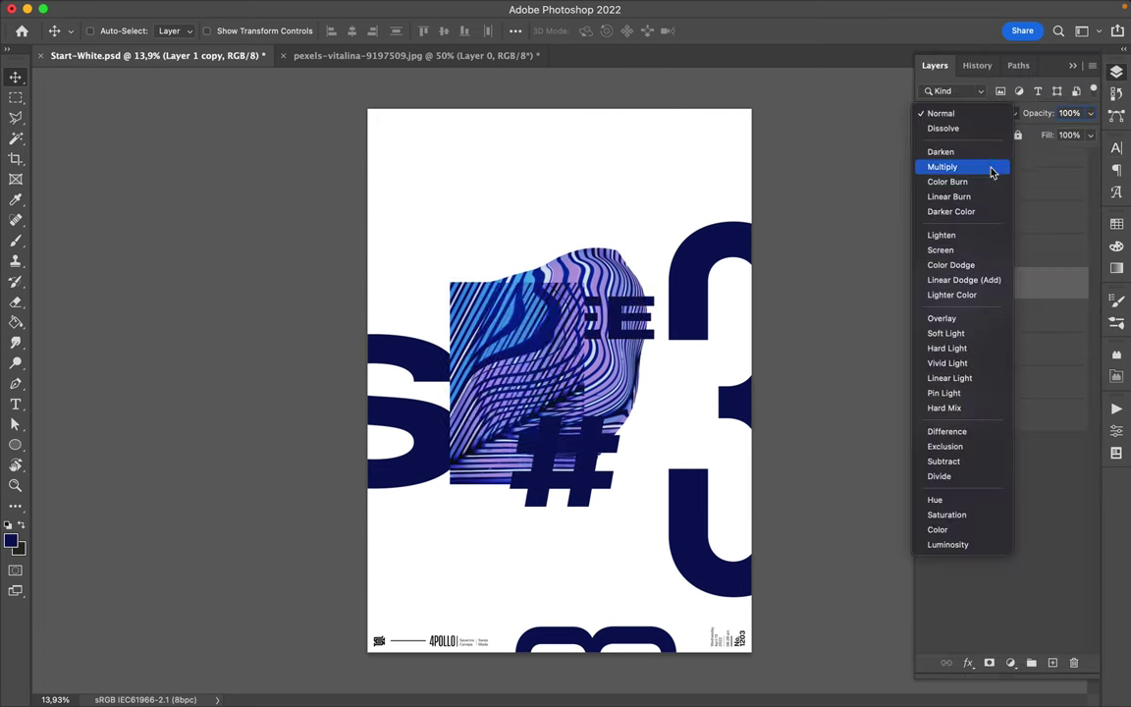
left_click(993, 212)
left_click_drag(1011, 283, 1008, 385)
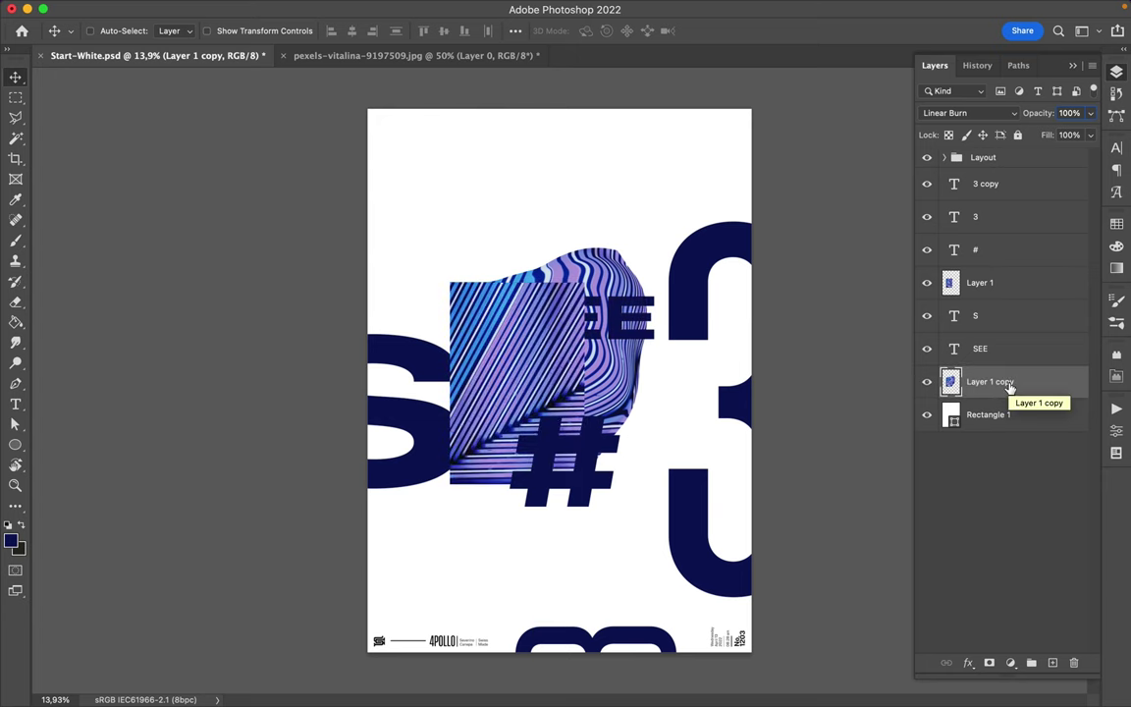
left_click(973, 112)
left_click(968, 31)
- Give the stripe copy a Gaussian Blur and duplicate the layer
left_click(365, 9)
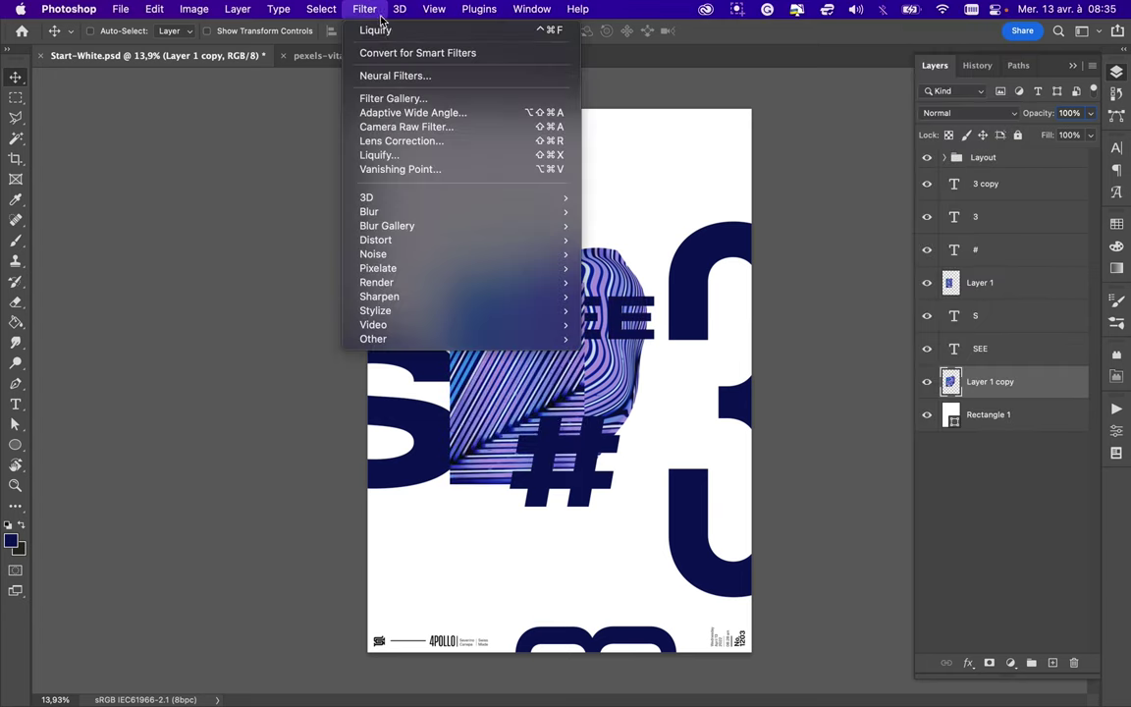
left_click(381, 28)
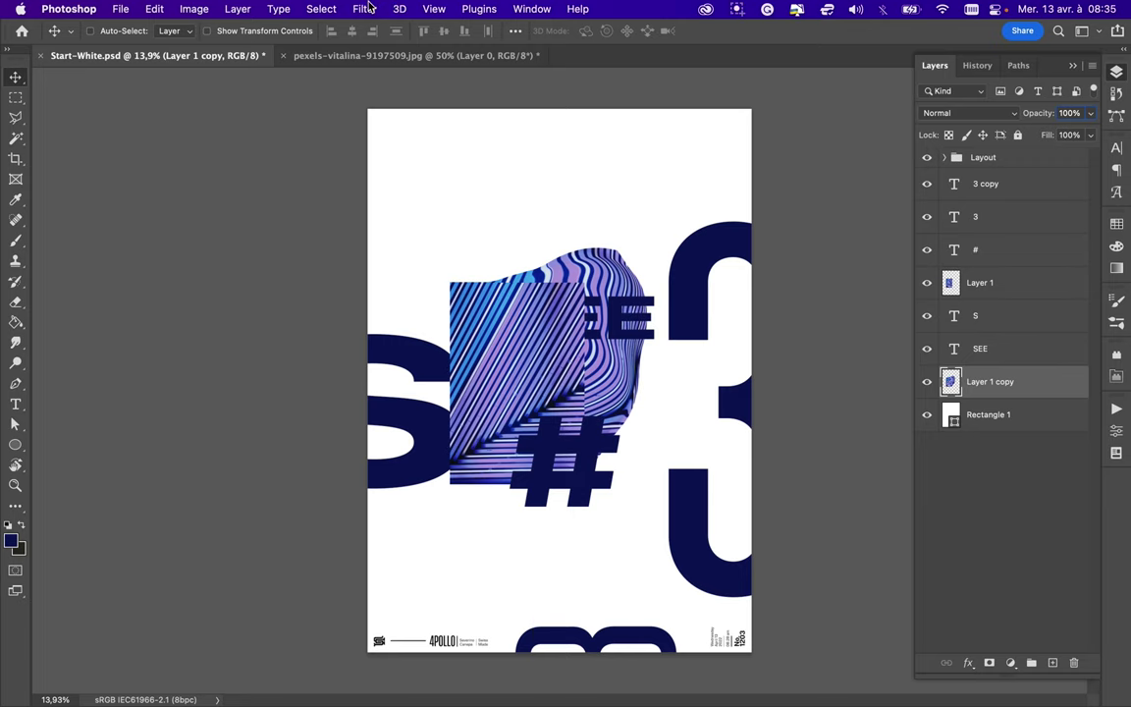
left_click(368, 7)
left_click(589, 257)
left_click_drag(854, 306, 875, 303)
left_click(986, 90)
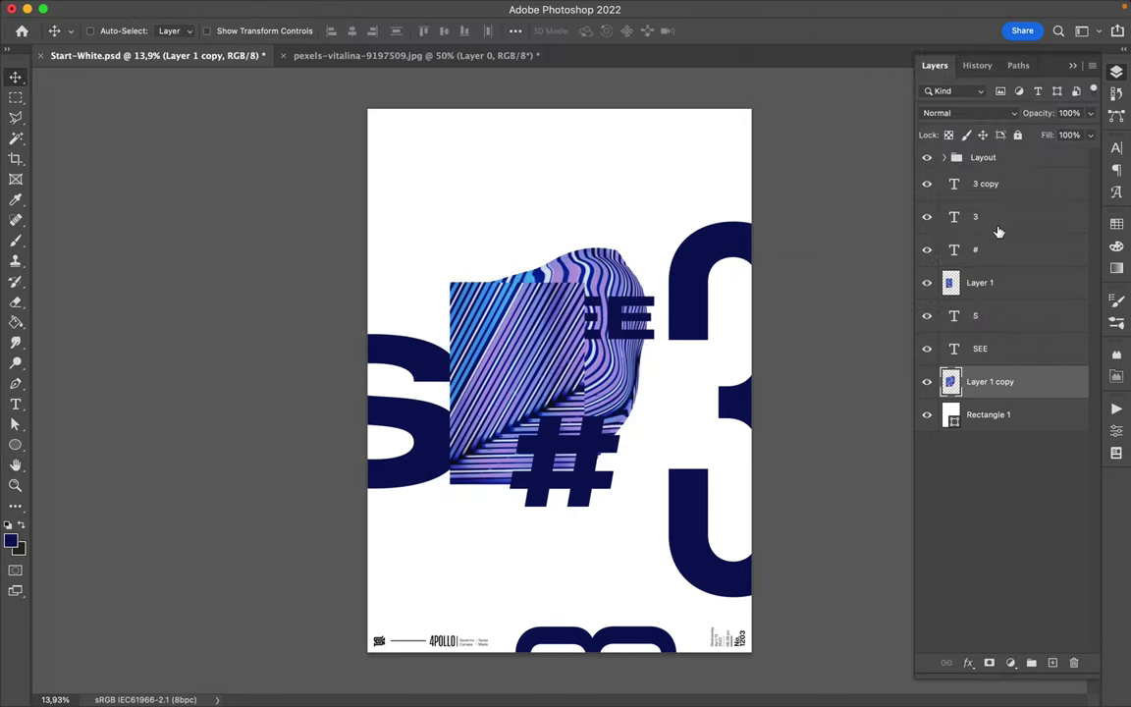
key("ctrl+j")
left_click(366, 8)
mouse_move(369, 211)
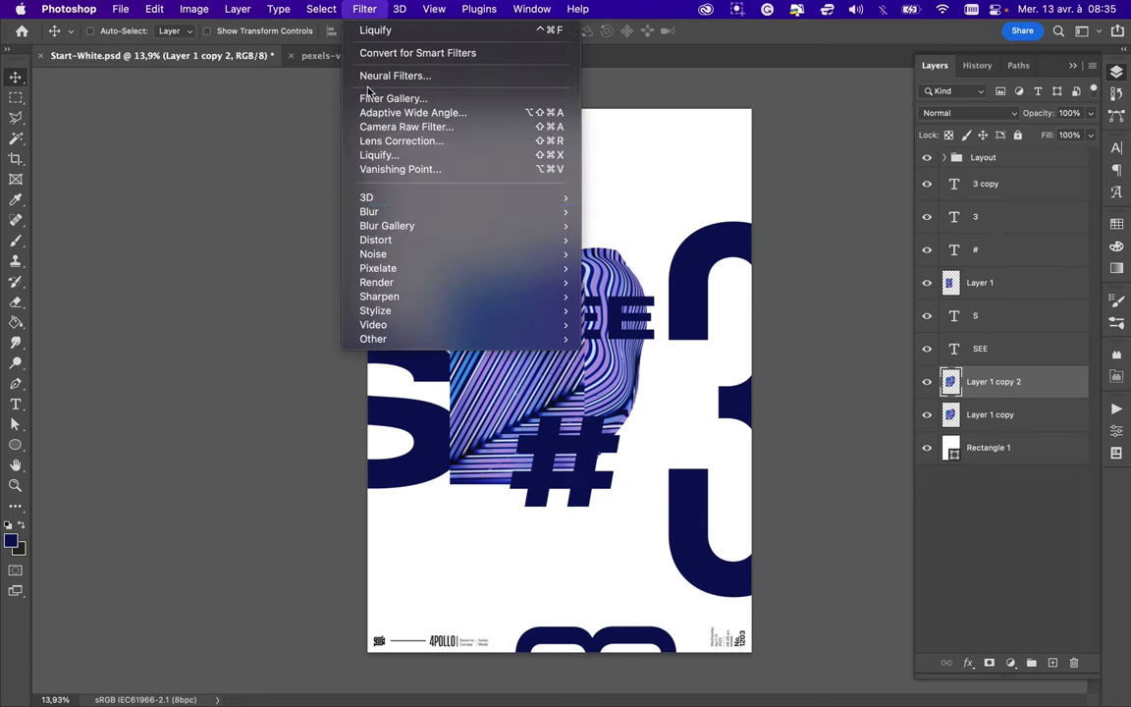
- Gaussian-blur Layer 1 copy 2, blend it in Color Dodge, and sample a light purple from the stripes
left_click(604, 267)
left_click(986, 89)
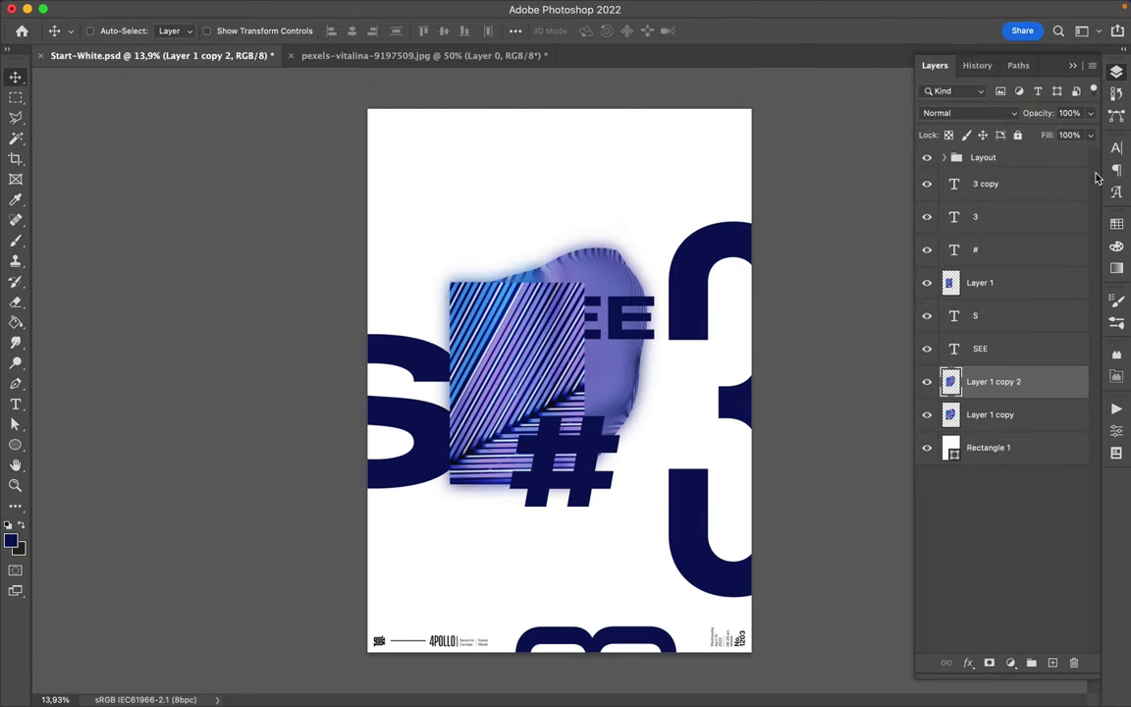
left_click(1116, 224)
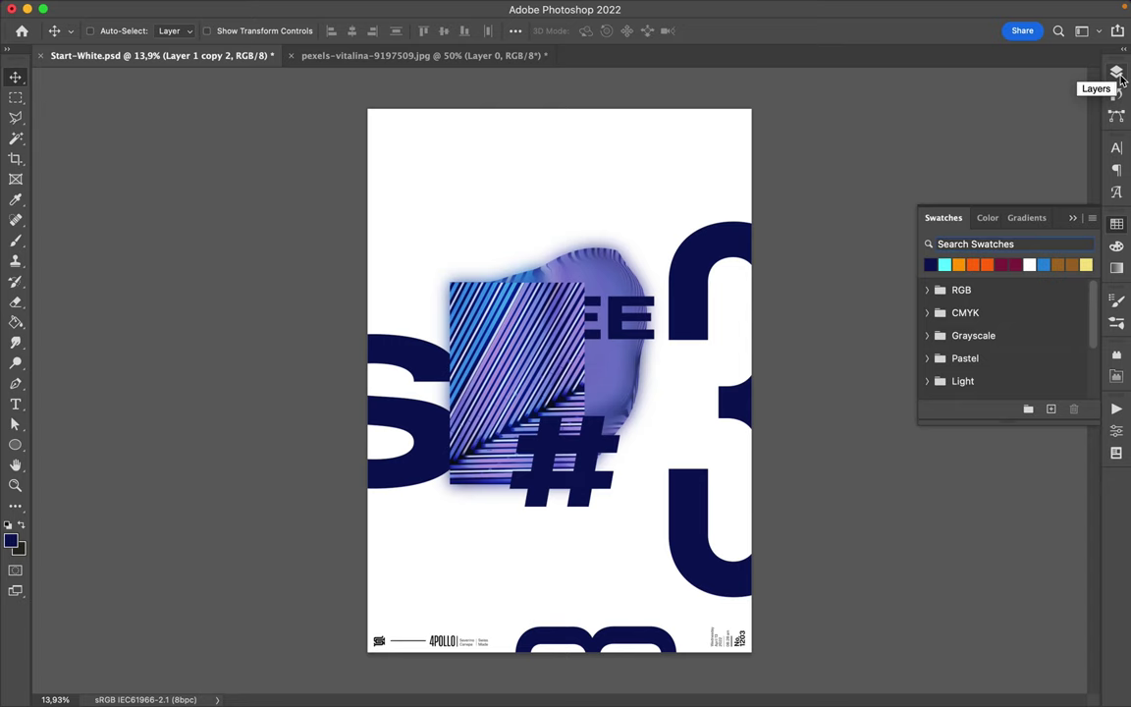
left_click(1117, 71)
left_click(958, 113)
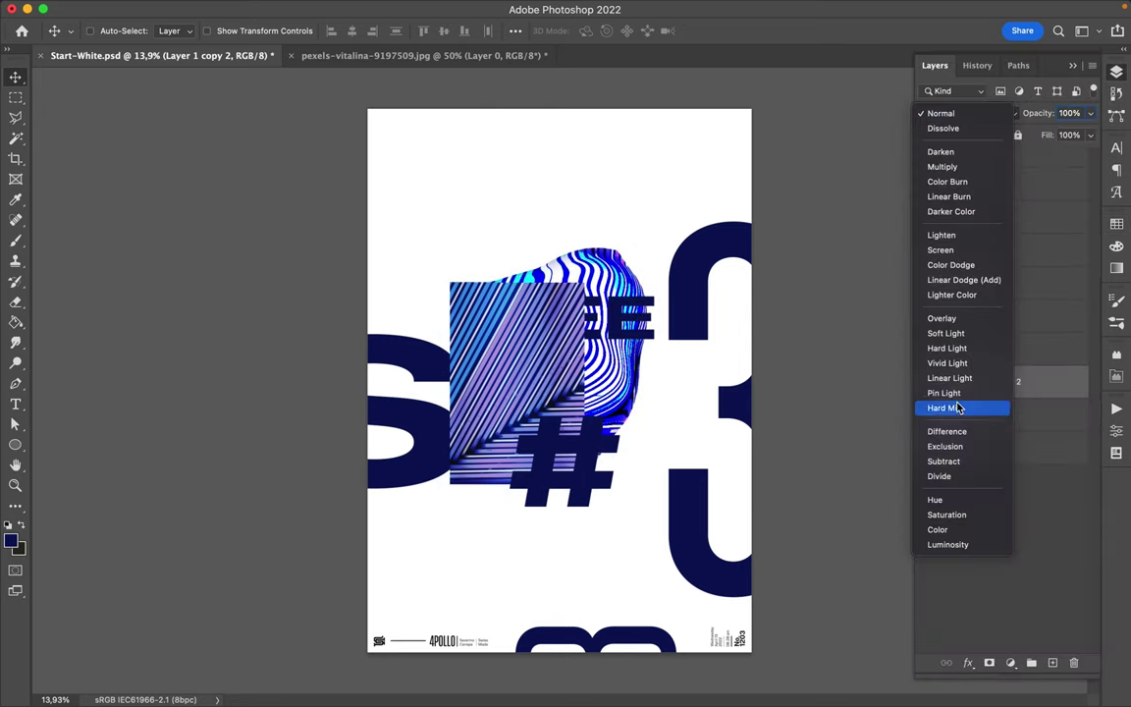
left_click(949, 265)
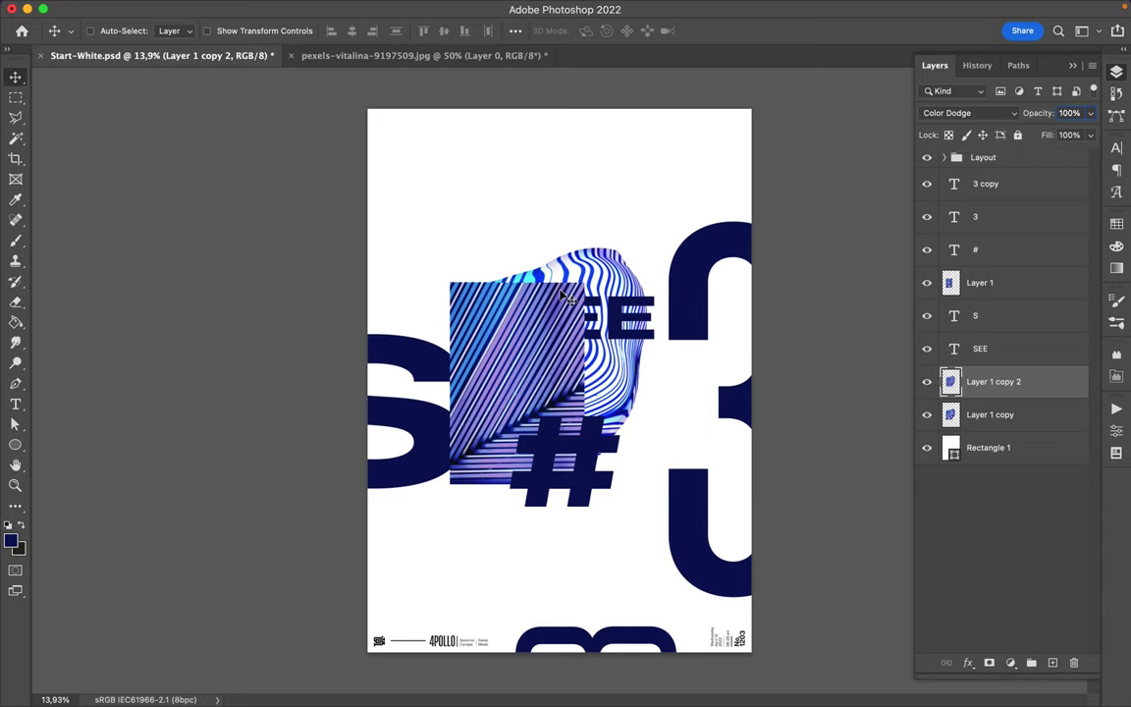
key("i")
left_click(447, 320)
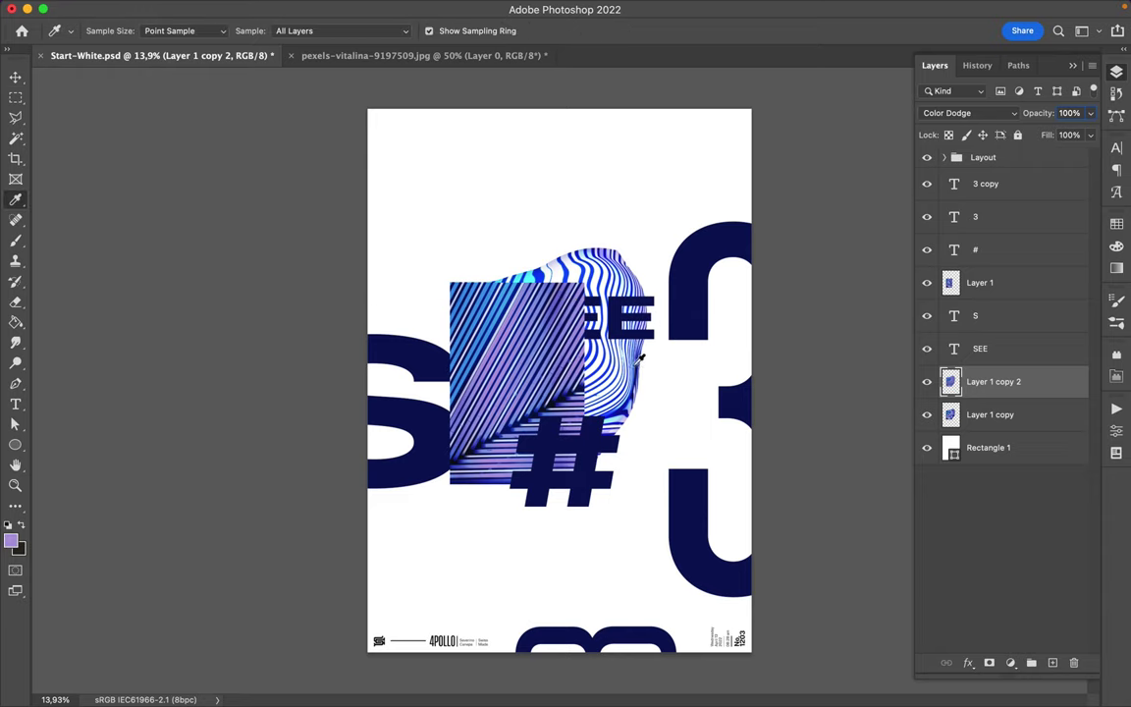
- Draw a large Ellipse 1 circle filled with a purple sampled from the stripes
key("u")
left_click_drag(619, 383, 985, 650)
key("v")
left_click_drag(562, 445, 603, 481)
key("i")
mouse_move(480, 398)
left_mouse_down()
mouse_move(501, 403)
mouse_move(447, 442)
left_mouse_up()
key("a")
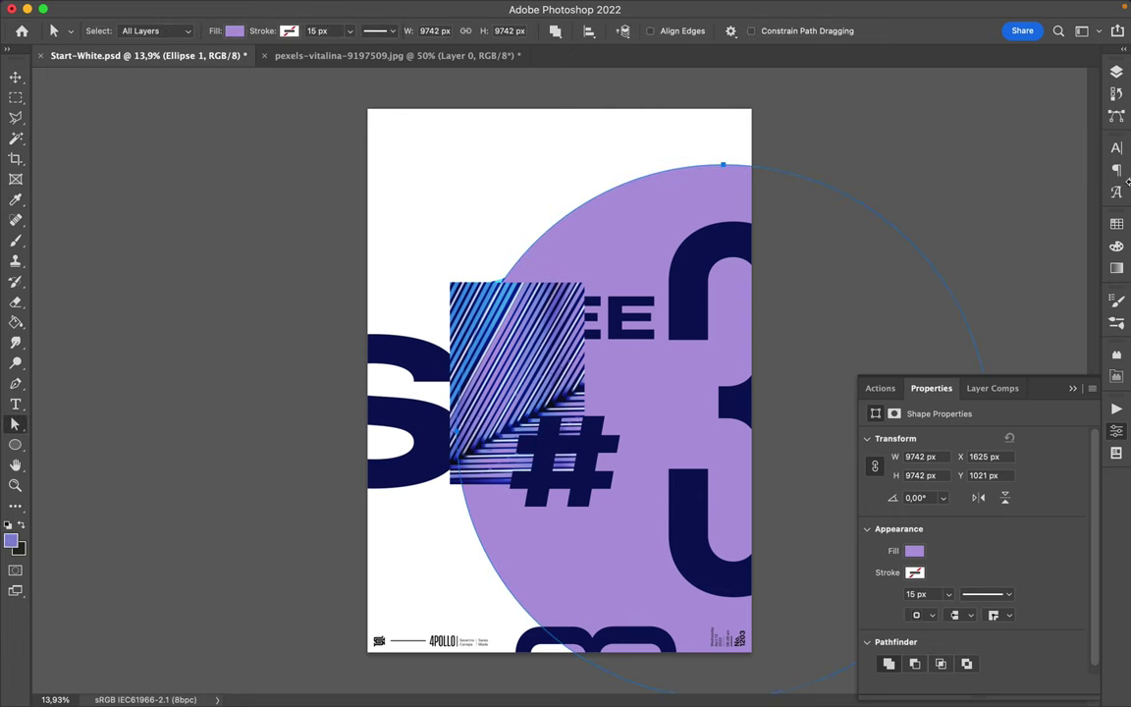
left_click(1116, 224)
key("alt+BackSpace")
- Place the circle beneath the striped photo layers at lower right with Fill lowered to 29%
key("v")
left_click_drag(611, 258, 619, 245)
left_click(1117, 72)
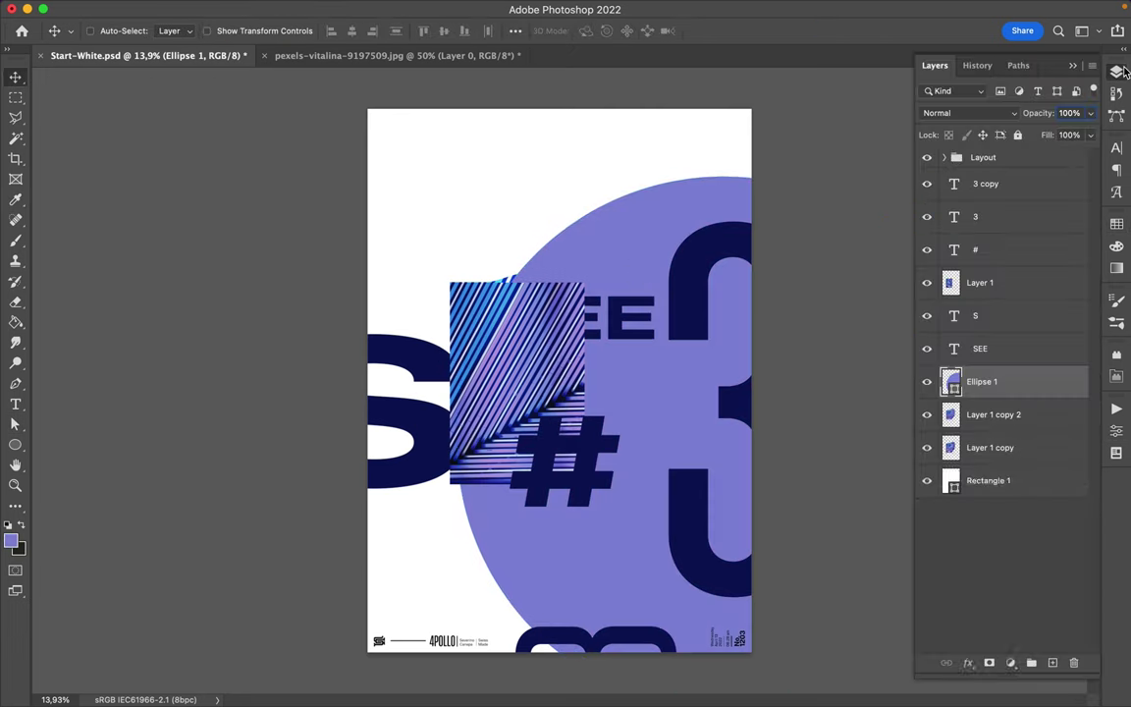
left_click_drag(982, 379, 974, 480)
mouse_move(517, 451)
left_mouse_down()
mouse_move(570, 501)
mouse_move(530, 594)
left_mouse_up()
key("a")
left_click(1090, 135)
left_click_drag(1035, 157, 1038, 161)
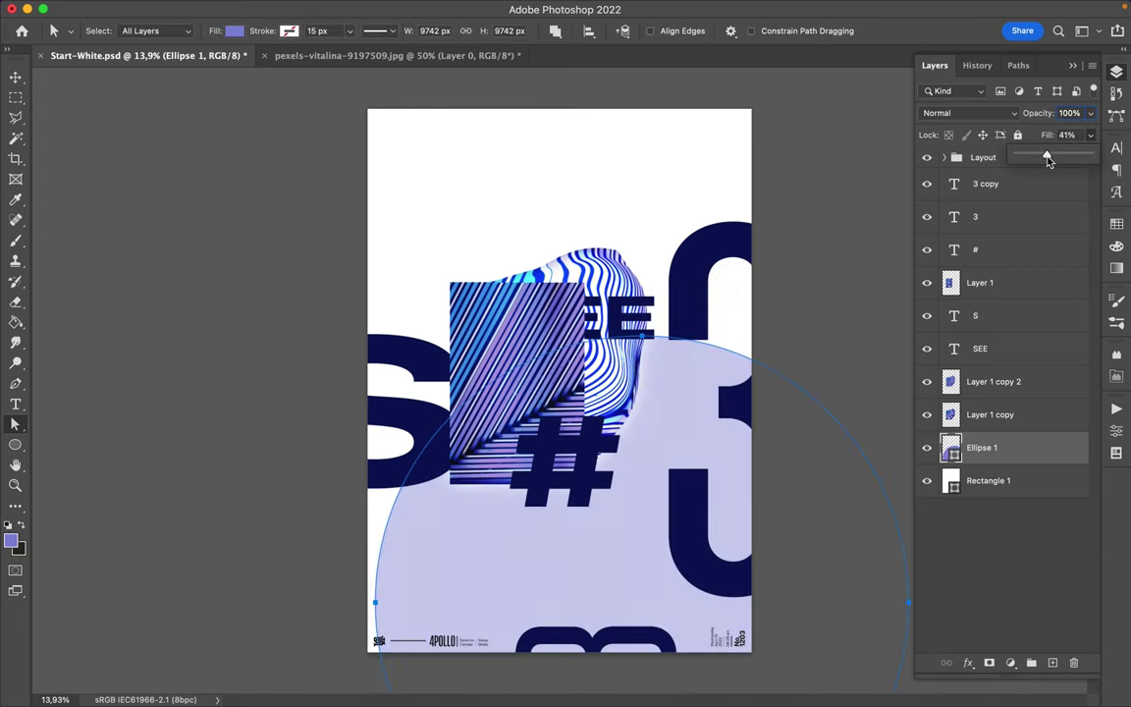
- Shift the pale circle right and nudge the big S into place
key("v")
left_click_drag(547, 567, 633, 553)
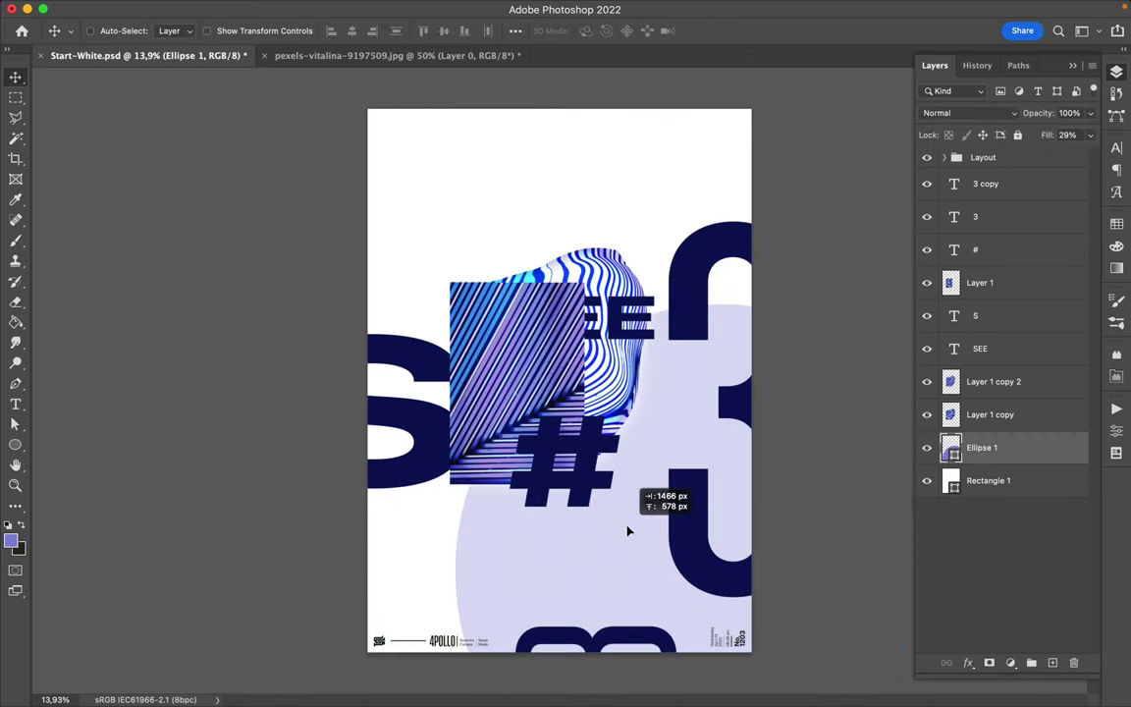
left_click_drag(432, 427, 454, 427)
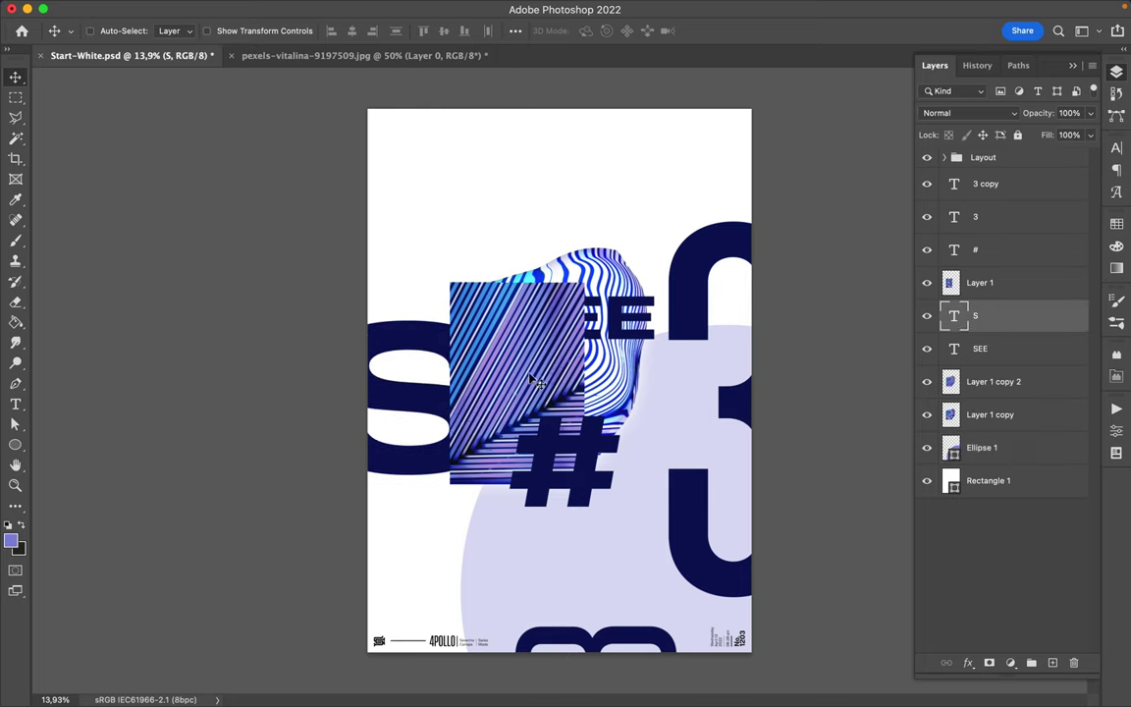
- Lasso a sliver of Layer 1 copy onto new Layer 2 and move it to the bottom-left corner
left_click(575, 381, "super")
key("l")
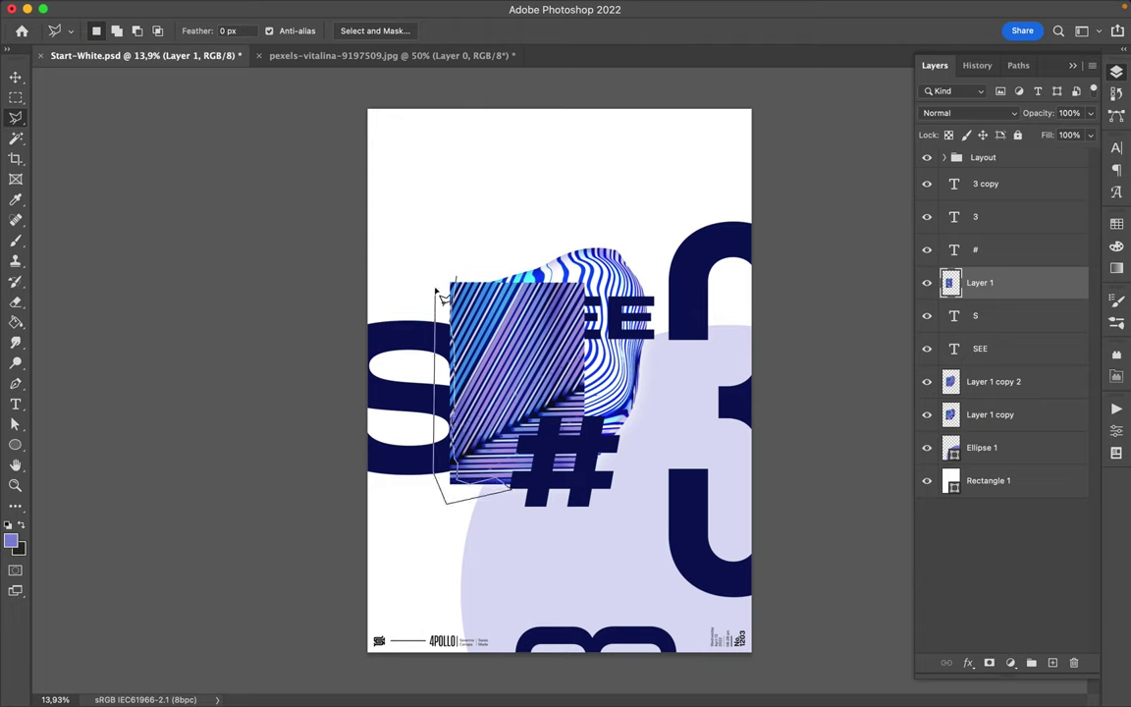
left_click(1012, 382)
left_click(1036, 417)
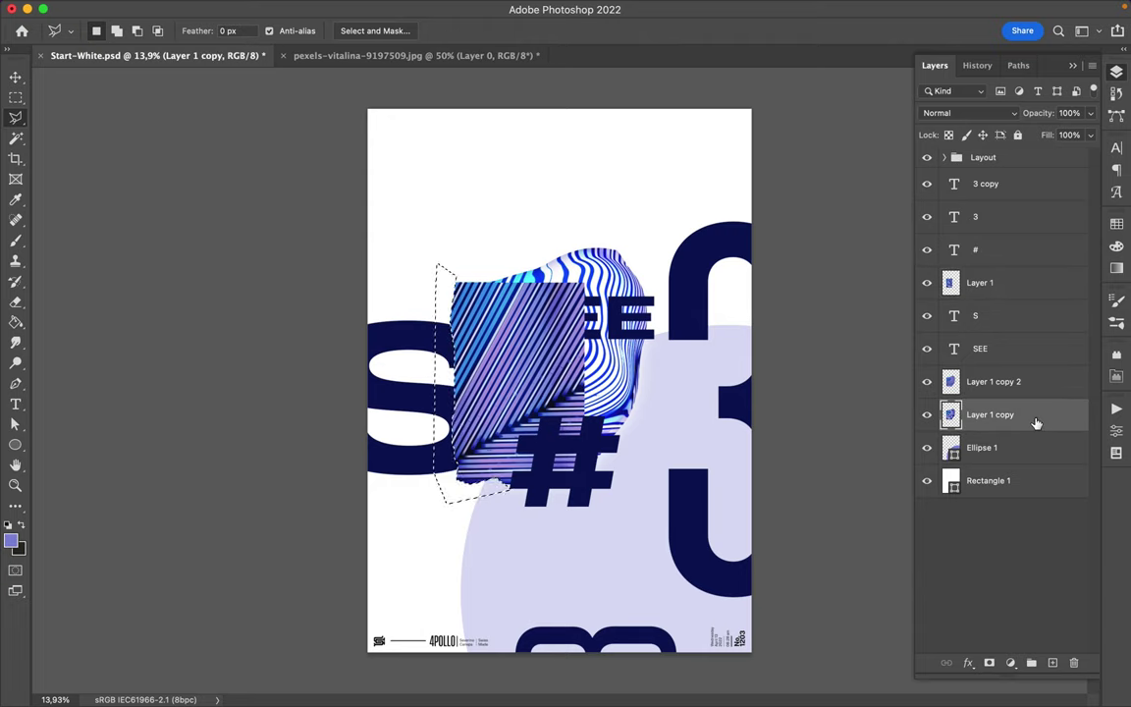
left_click(531, 538)
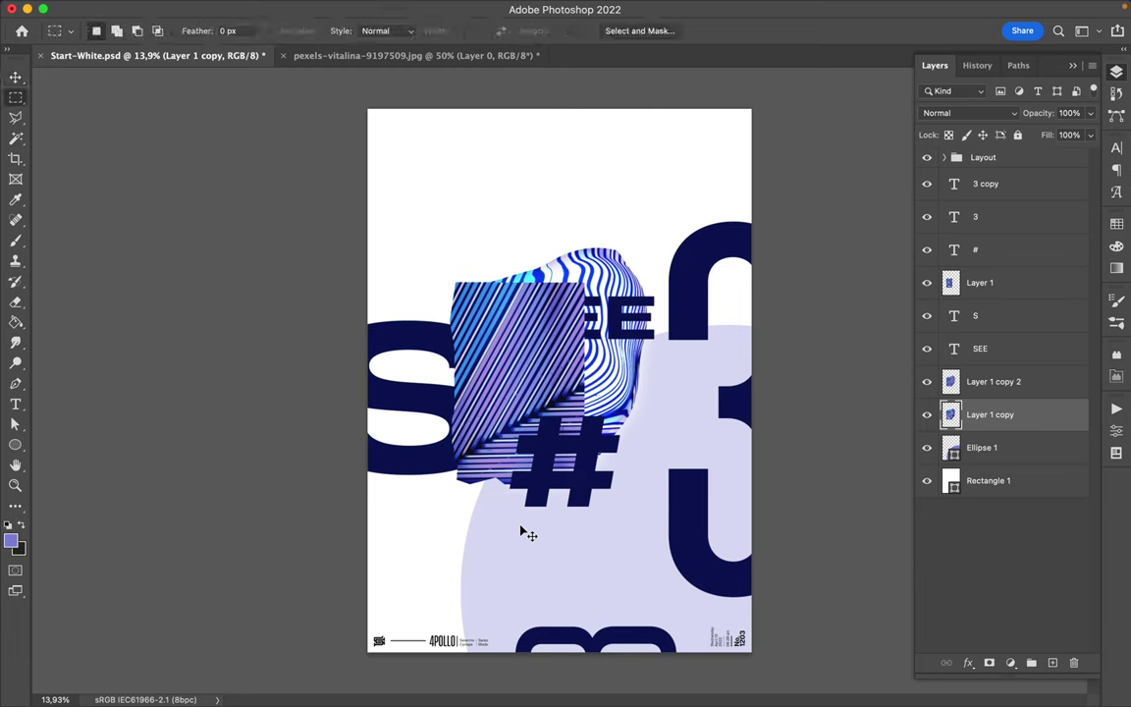
key("super+j")
mouse_move(500, 523)
left_mouse_down()
mouse_move(371, 645)
mouse_move(344, 692)
left_mouse_up()
key("super+z")
key("super+z")
key("super+shift+z")
key("super+shift+z")
- Draw a white-filled circle across the lower part of the 3
key("u")
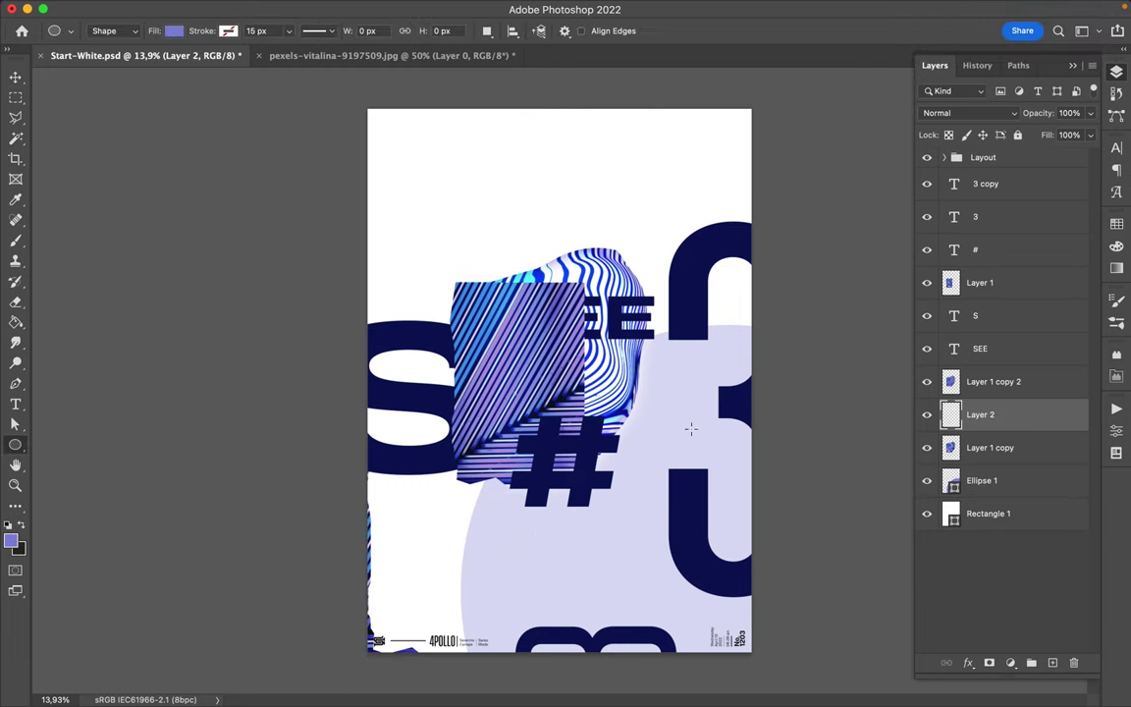
left_click(160, 31)
left_click(271, 62)
left_click(639, 119)
left_click(1022, 102)
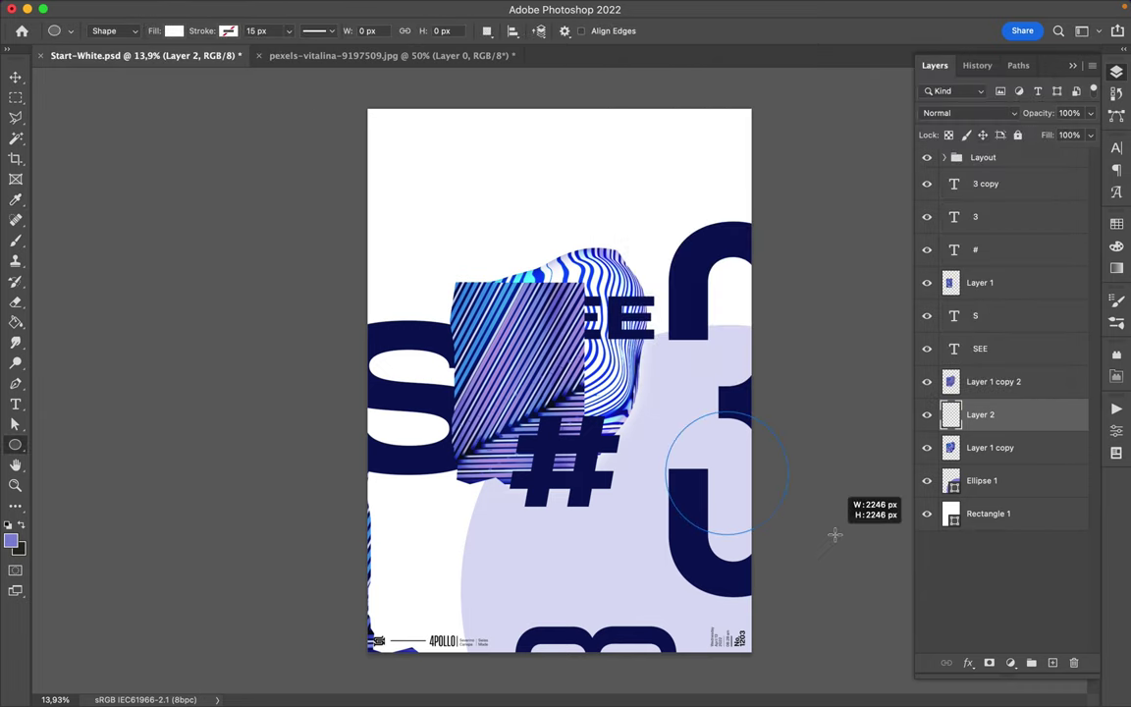
left_click_drag(664, 396, 833, 532)
- Make the # text white using the white swatch
key("v")
left_click(634, 476)
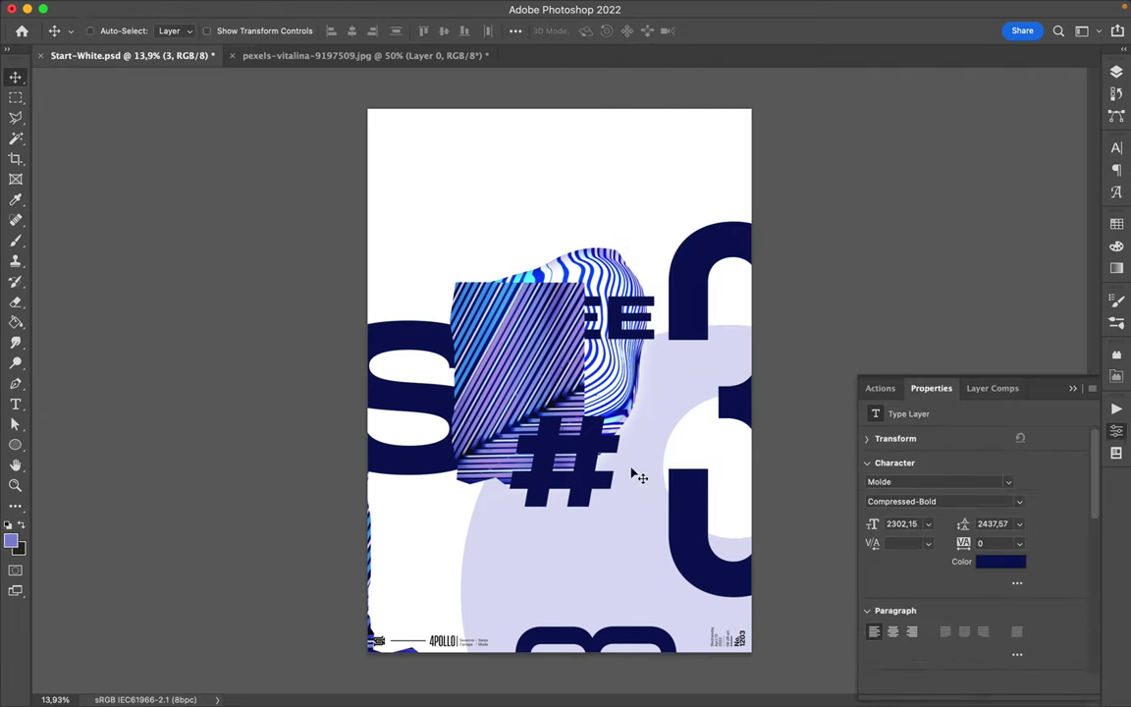
left_click(1117, 224)
left_click(931, 264)
key("alt+BackSpace")
double_click(533, 424)
key("Escape")
- Duplicate the # layer, reselect the original #, then select the lavender circle layer
key("ctrl+j")
left_click(1116, 70)
left_click(982, 285)
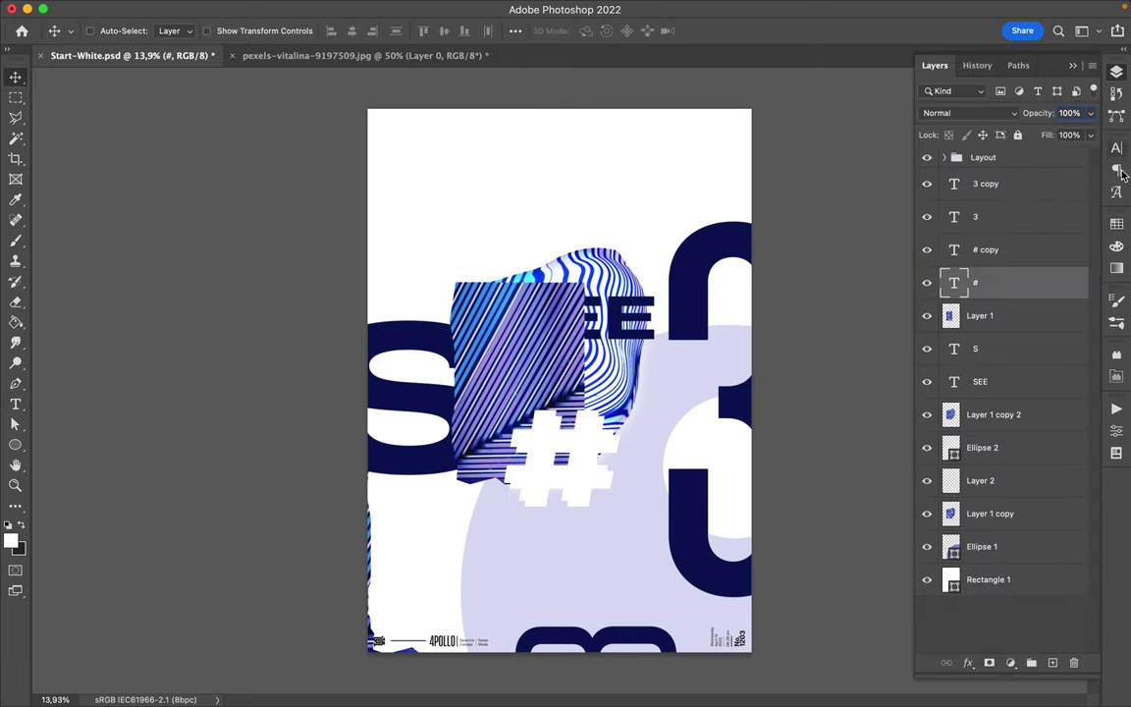
left_click(1117, 71)
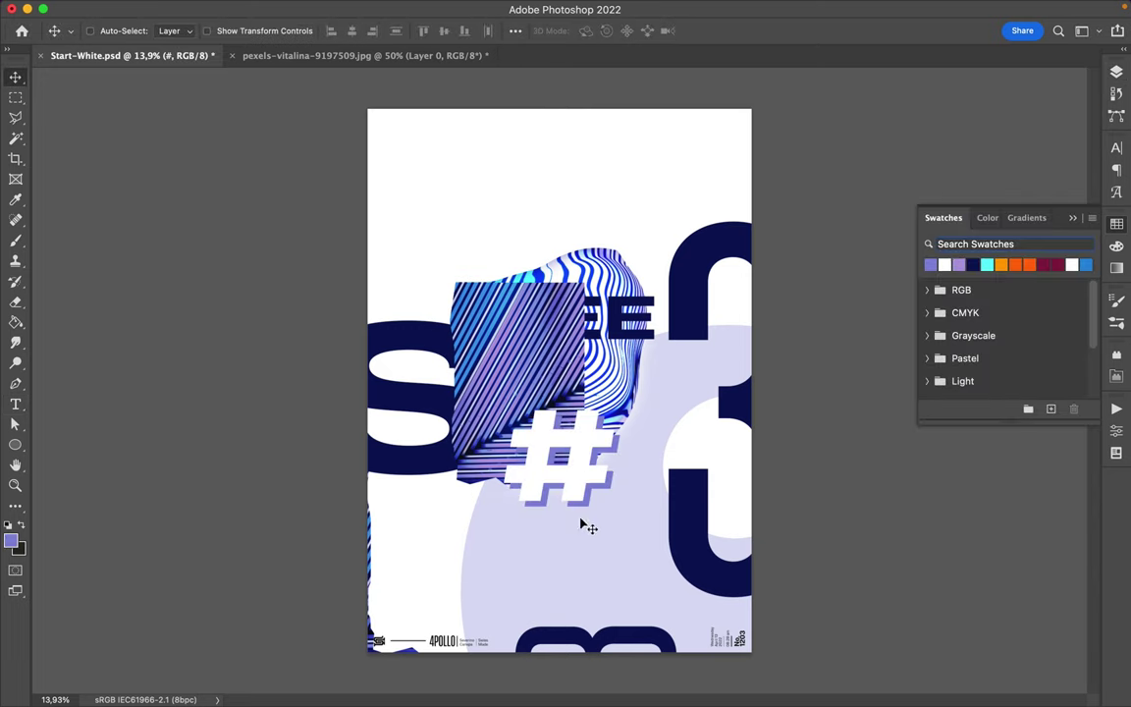
left_click(512, 543, "ctrl")
key("u")
right_click(27, 450)
left_click(69, 394)
- Draw a white rectangle at the poster's bottom left
left_click_drag(441, 564, 501, 674)
key("a")
left_click(1117, 224)
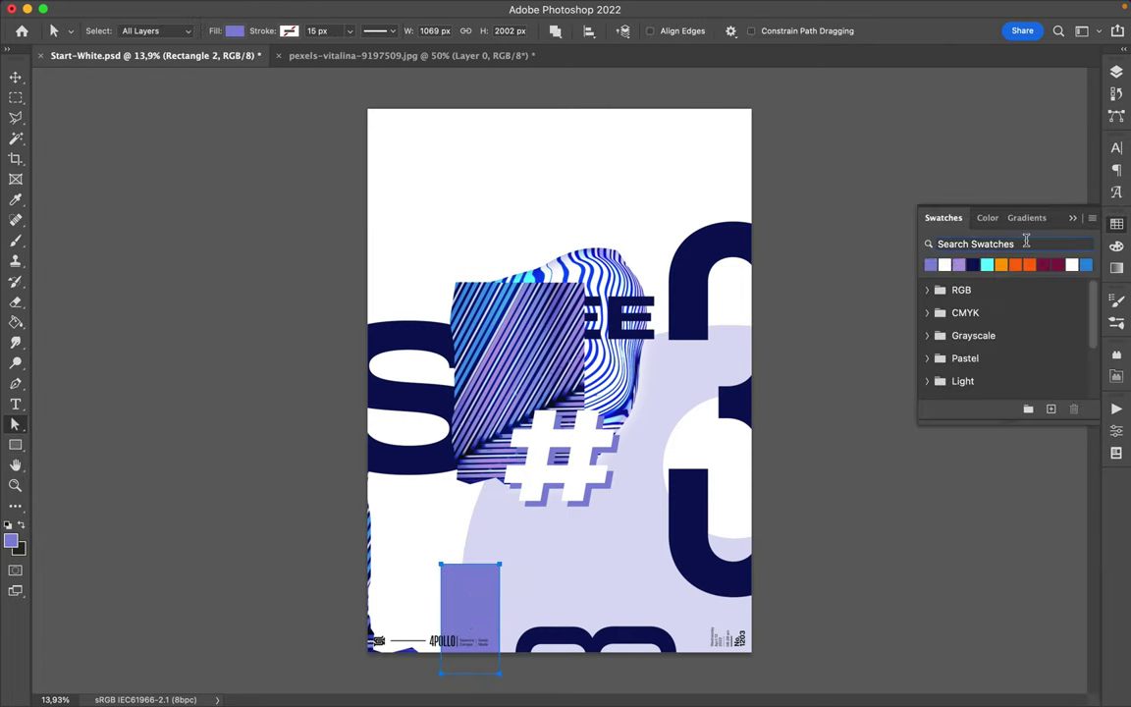
left_click(930, 264)
- Add a light purple rectangle and move it down and right
key("u")
left_click_drag(563, 236, 758, 334)
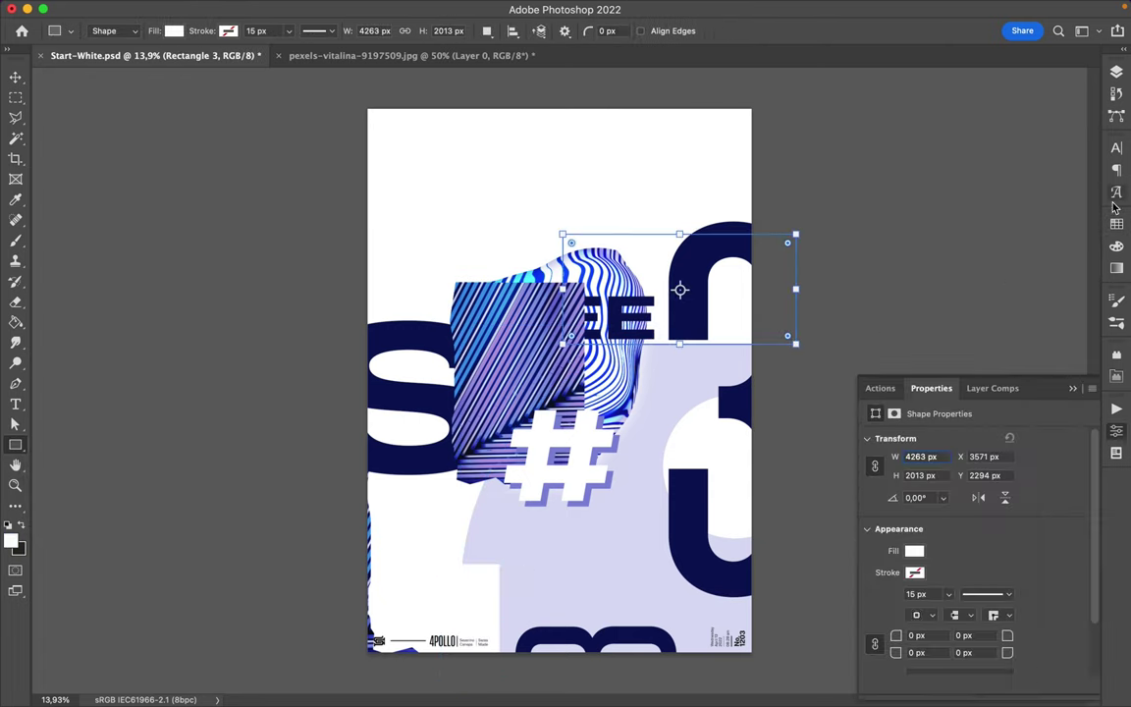
left_click(1117, 224)
left_click(959, 264)
key("v")
mouse_move(823, 273)
left_mouse_down()
mouse_move(734, 326)
mouse_move(687, 518)
left_mouse_up()
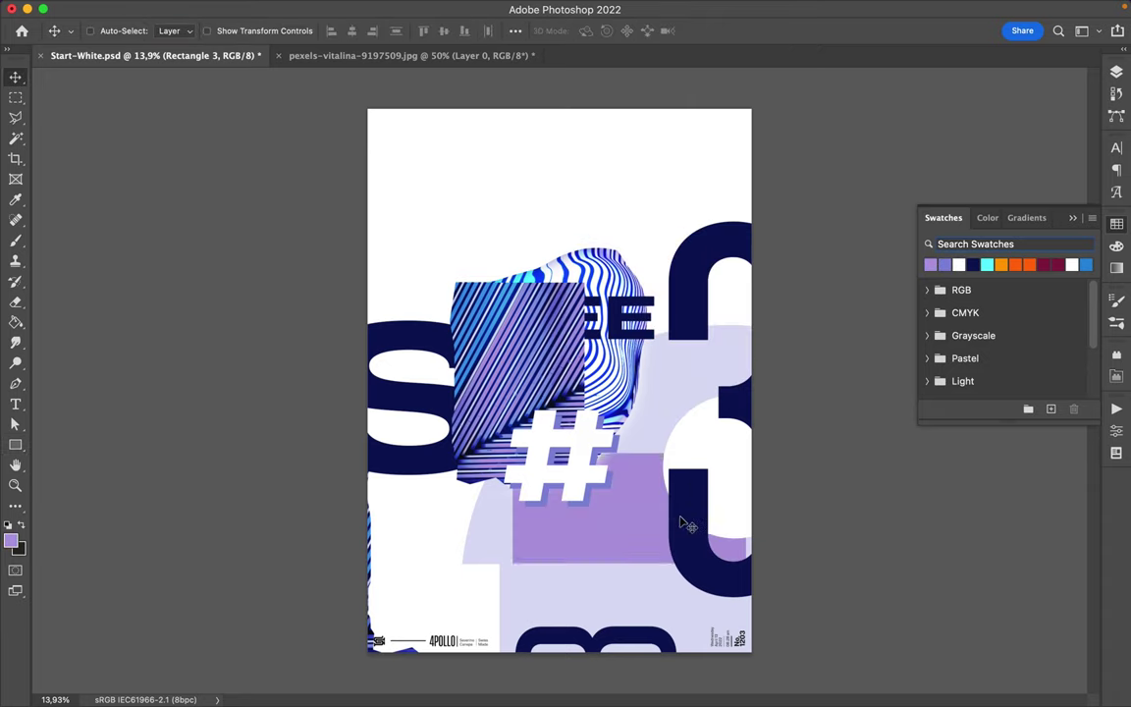
- Copy the S down to the lower centre and edit its text
left_click_drag(475, 598, 483, 590)
left_click_drag(430, 399, 601, 522)
double_click(601, 522)
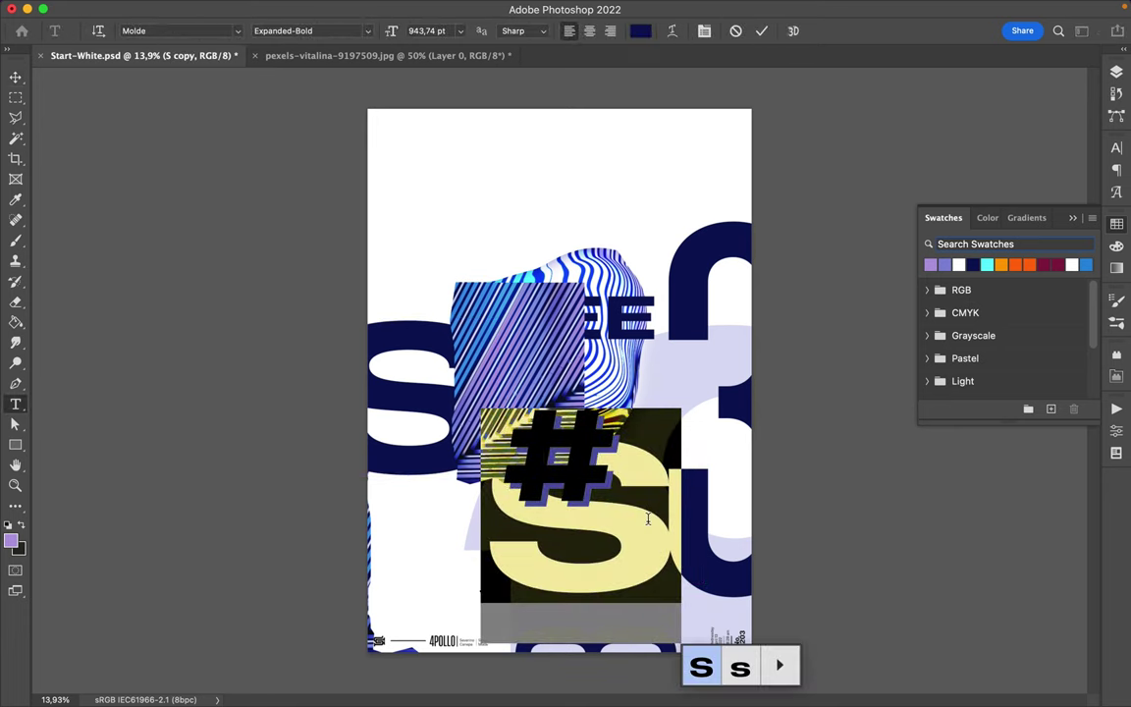
- Retype the copied letter as M for the MINI-SERIES text; try a move, then undo
key("Escape")
double_click(648, 520)
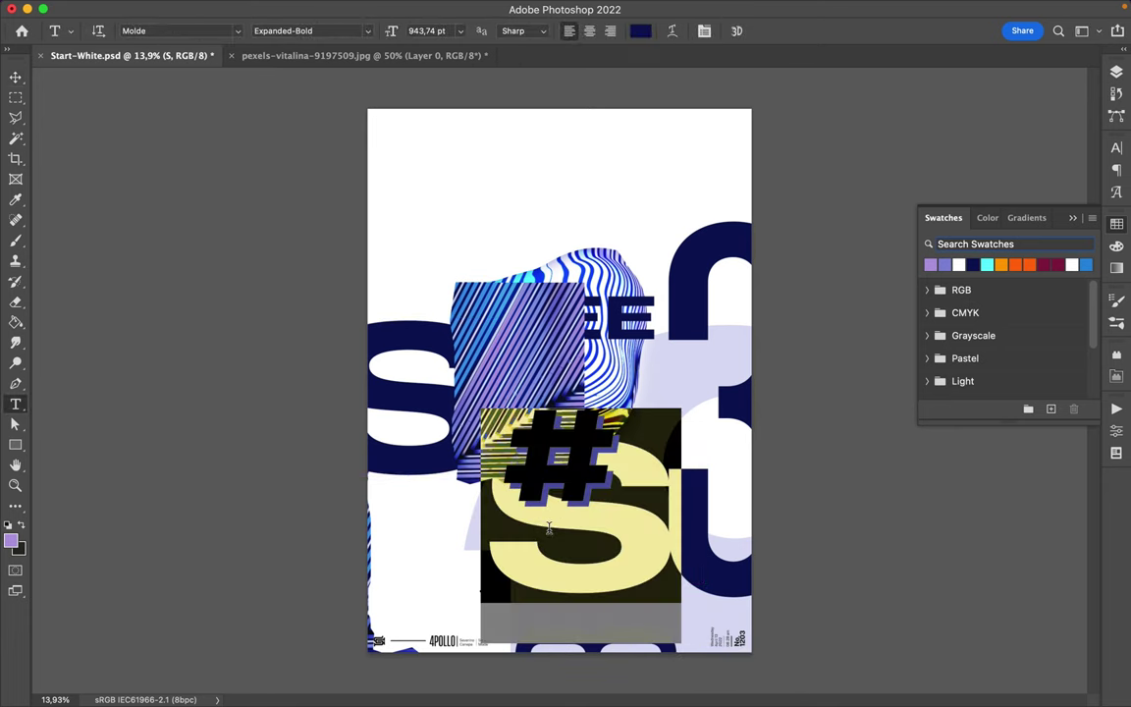
type("M")
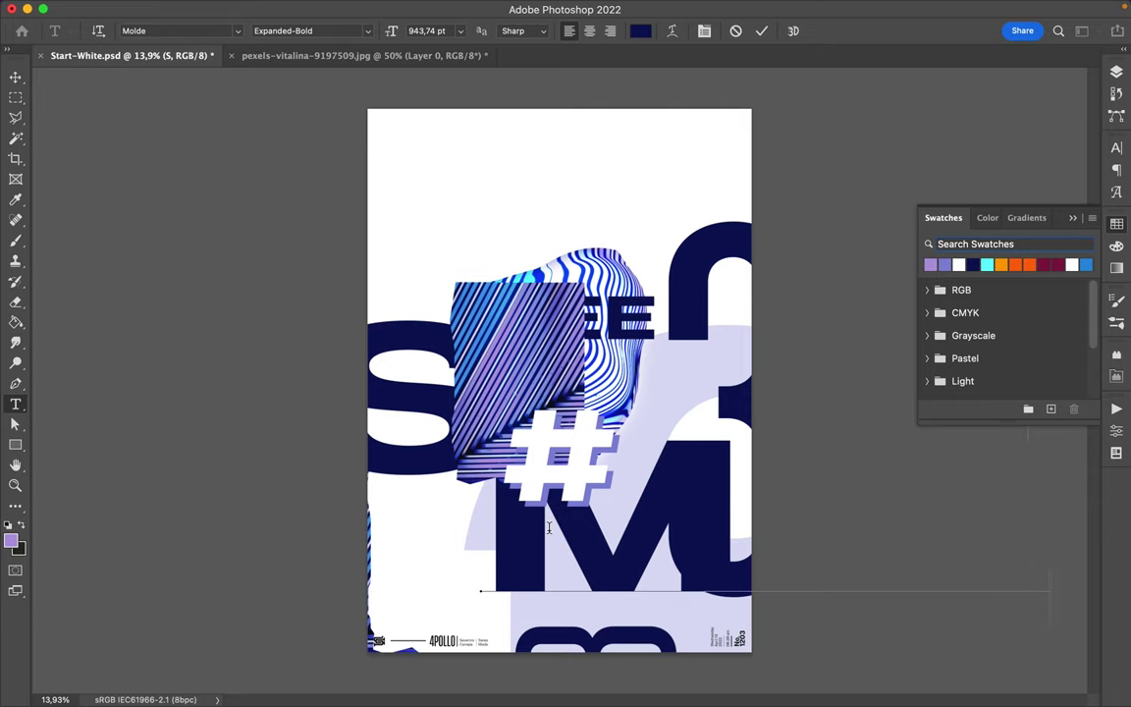
key("ctrl+t")
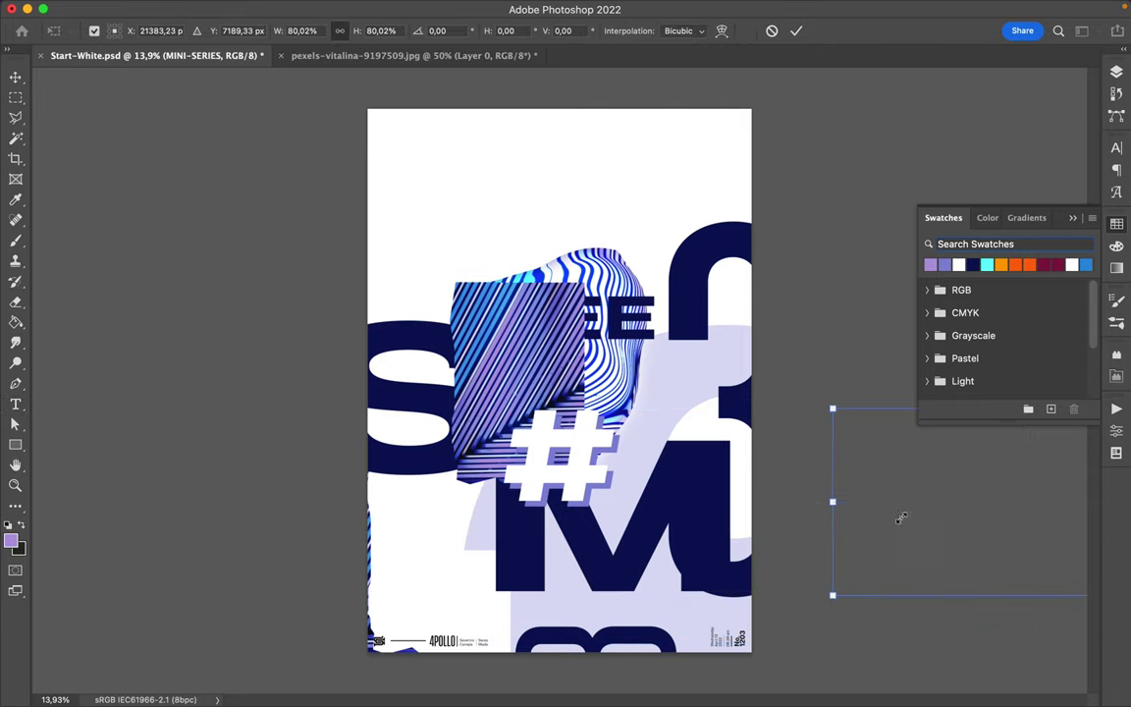
key("Escape")
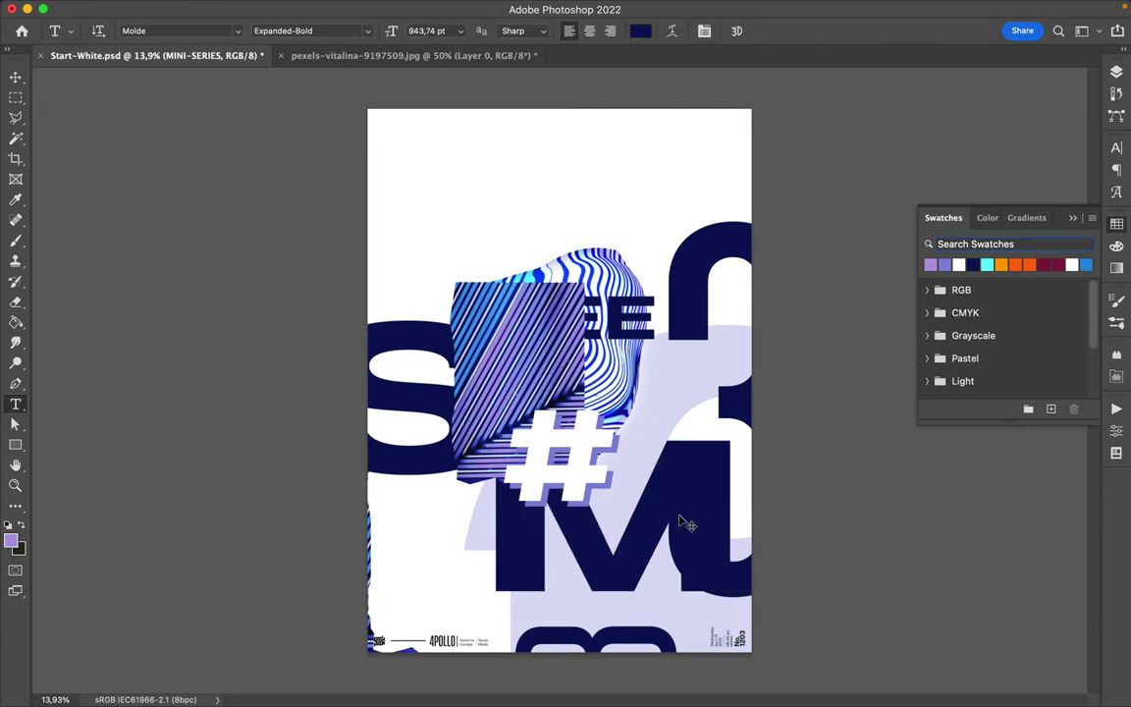
left_click_drag(677, 512, 485, 374)
key("ctrl+z")
- Scale the MINI-SERIES text down with Free Transform and apply it
key("ctrl+t")
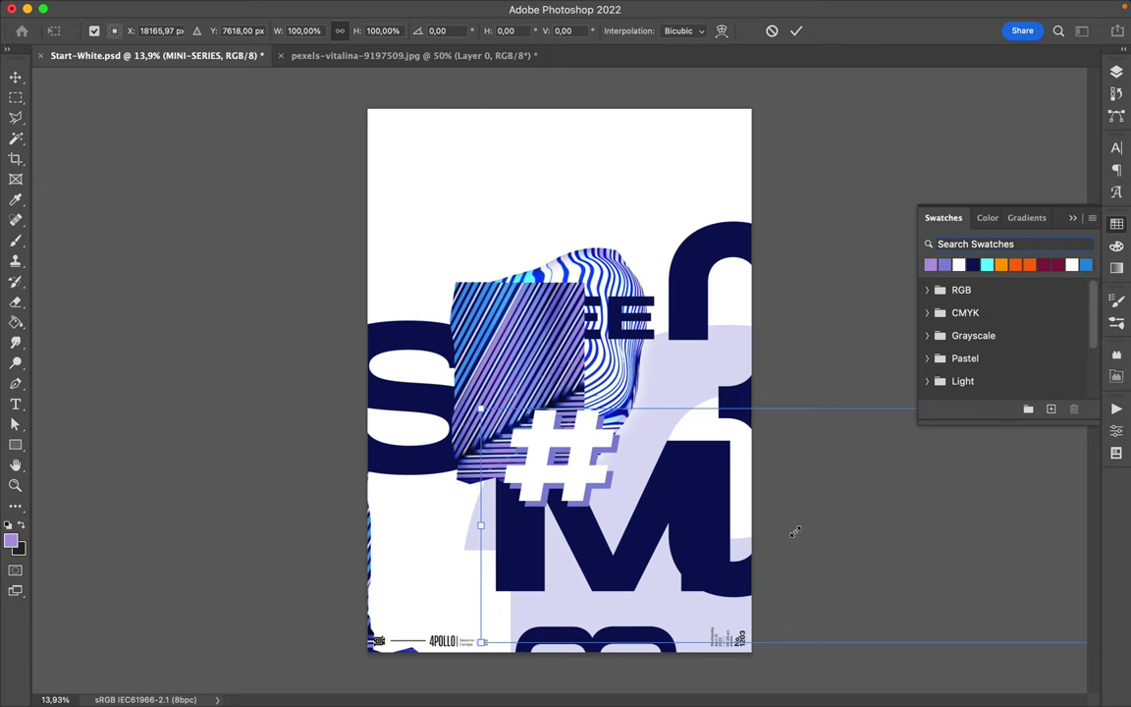
left_click_drag(482, 642, 682, 606)
left_click_drag(688, 413, 209, 209)
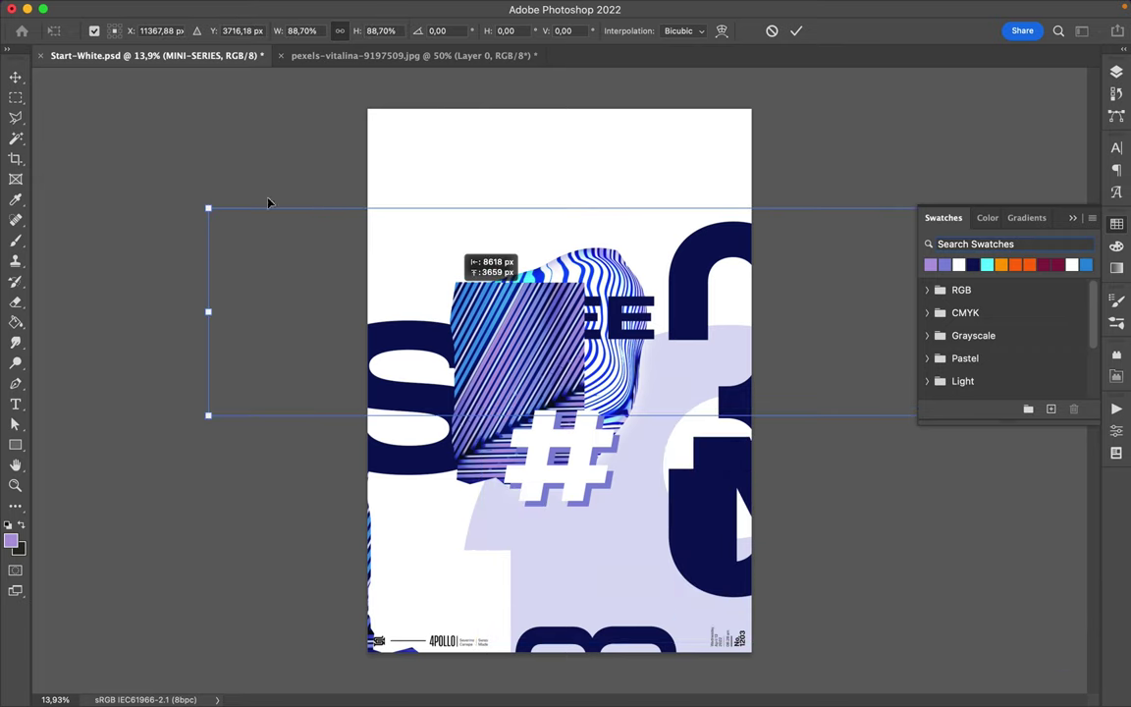
left_click_drag(208, 209, 645, 382)
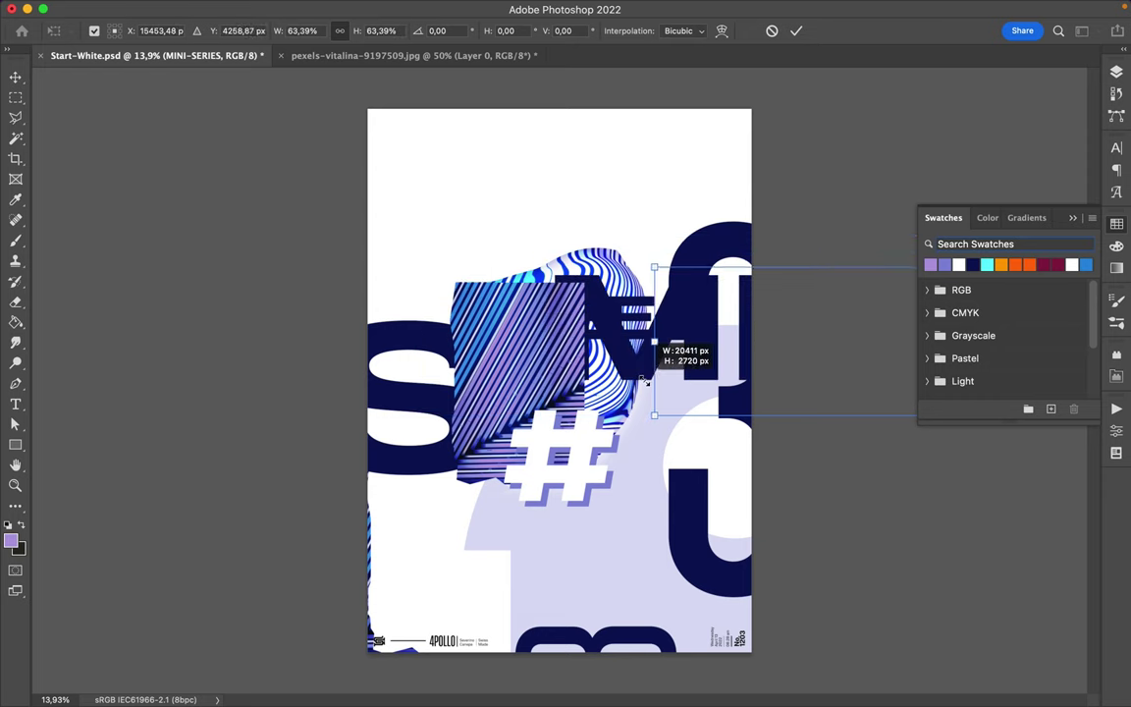
key("Return")
- Move MINI-SERIES to the top and narrow it to fit above SEE
left_click_drag(687, 324, 400, 169)
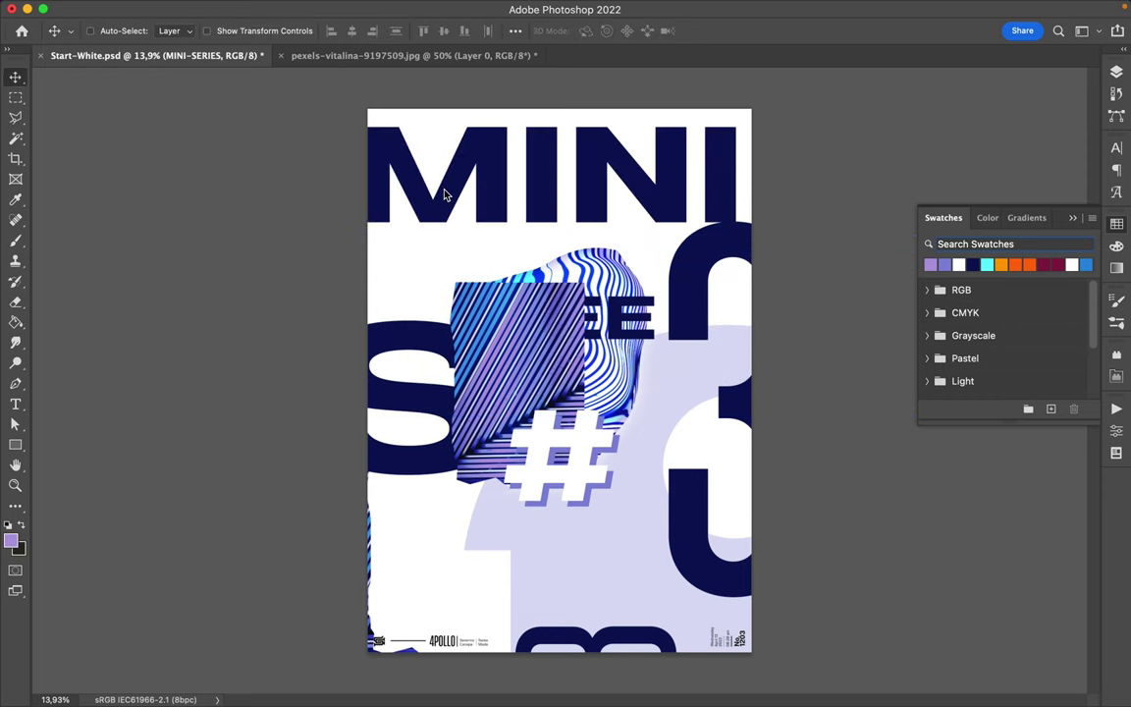
key("ctrl+t")
mouse_move(907, 180)
left_mouse_down()
mouse_move(926, 196)
mouse_move(601, 203)
mouse_move(609, 281)
mouse_move(608, 270)
left_mouse_up()
key("Return")
key("Delete")
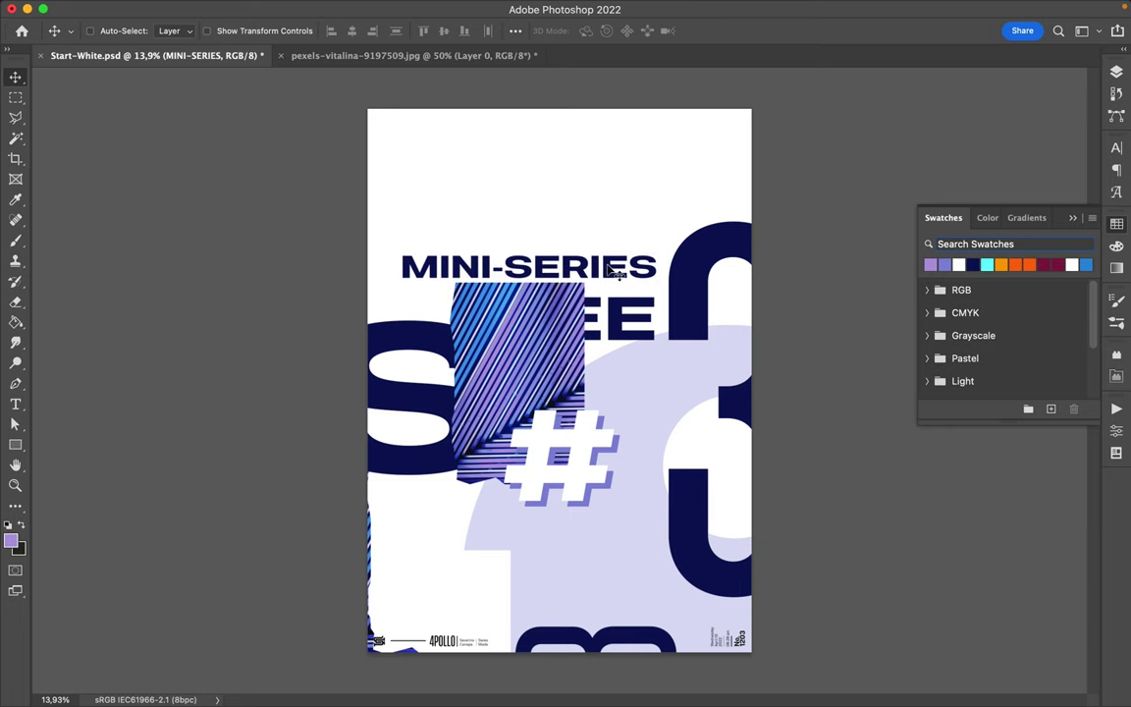
- Switch MINI-SERIES to the thin Expanded font style and nudge it into place
left_click(1118, 147)
left_click(1091, 171)
left_click(1001, 59)
left_click_drag(633, 277, 638, 280)
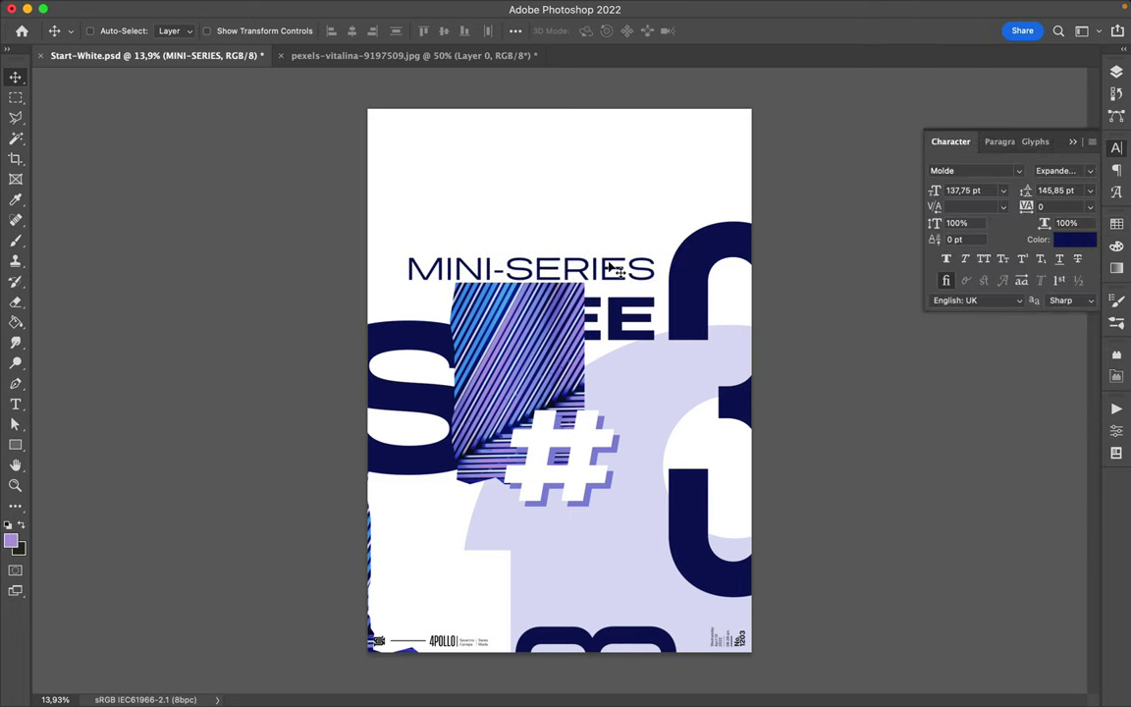
- Scale MINI-SERIES to about 27% as a small label above SEE
key("ctrl+t")
left_click_drag(403, 248, 586, 279)
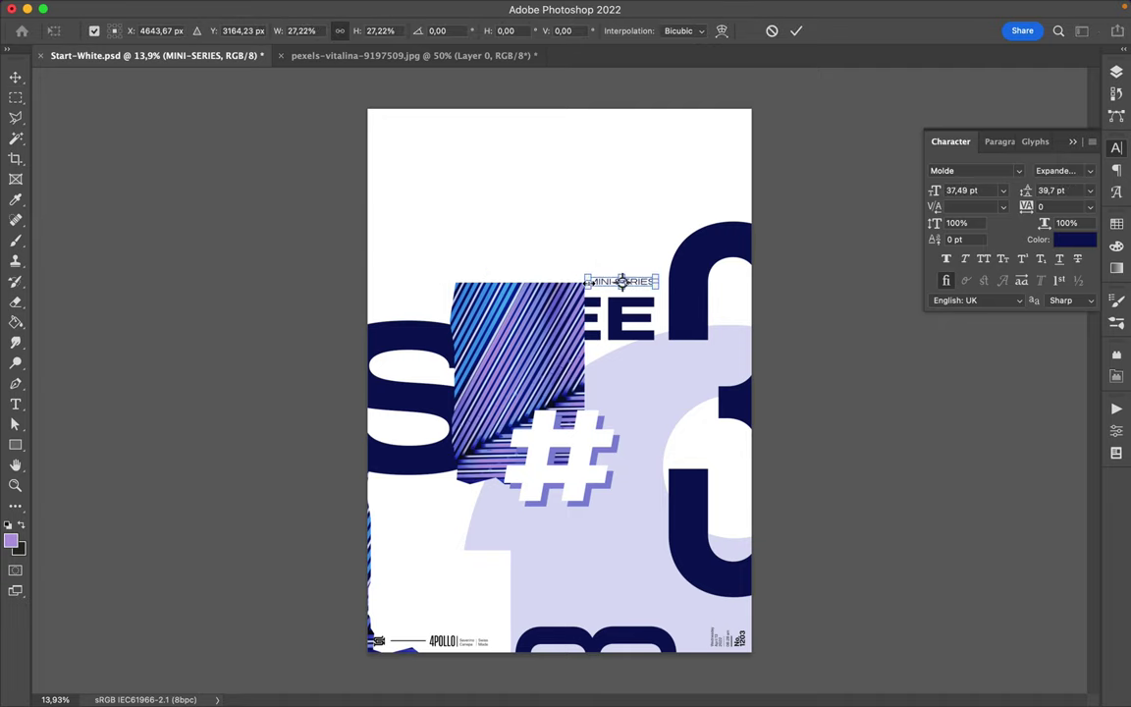
key("Return")
key("p")
key("m")
key("p")
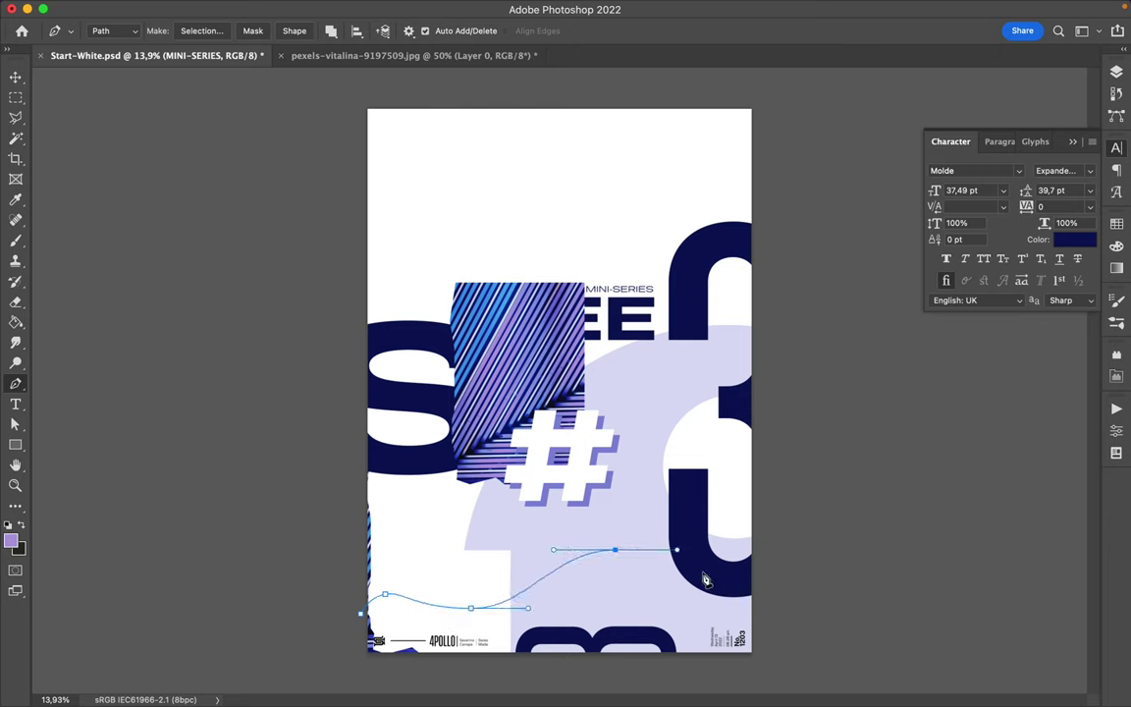
- Create a new empty layer and turn the wave path into a selection
key("a")
left_click(1118, 224)
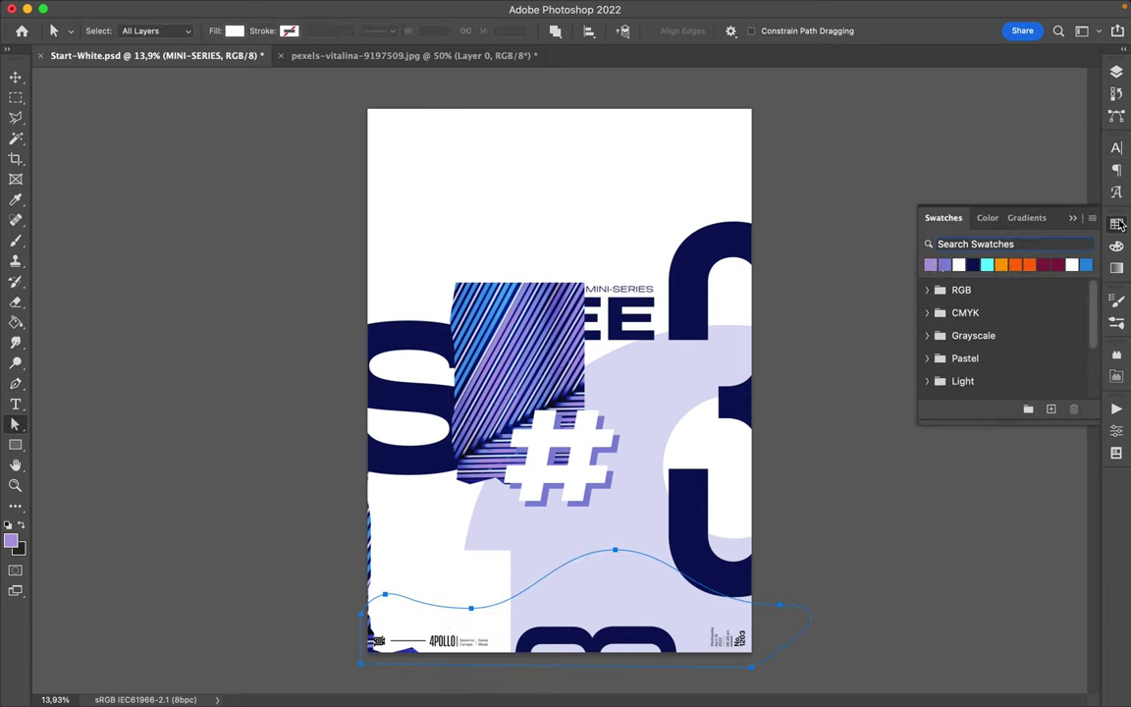
key("v")
key("F7")
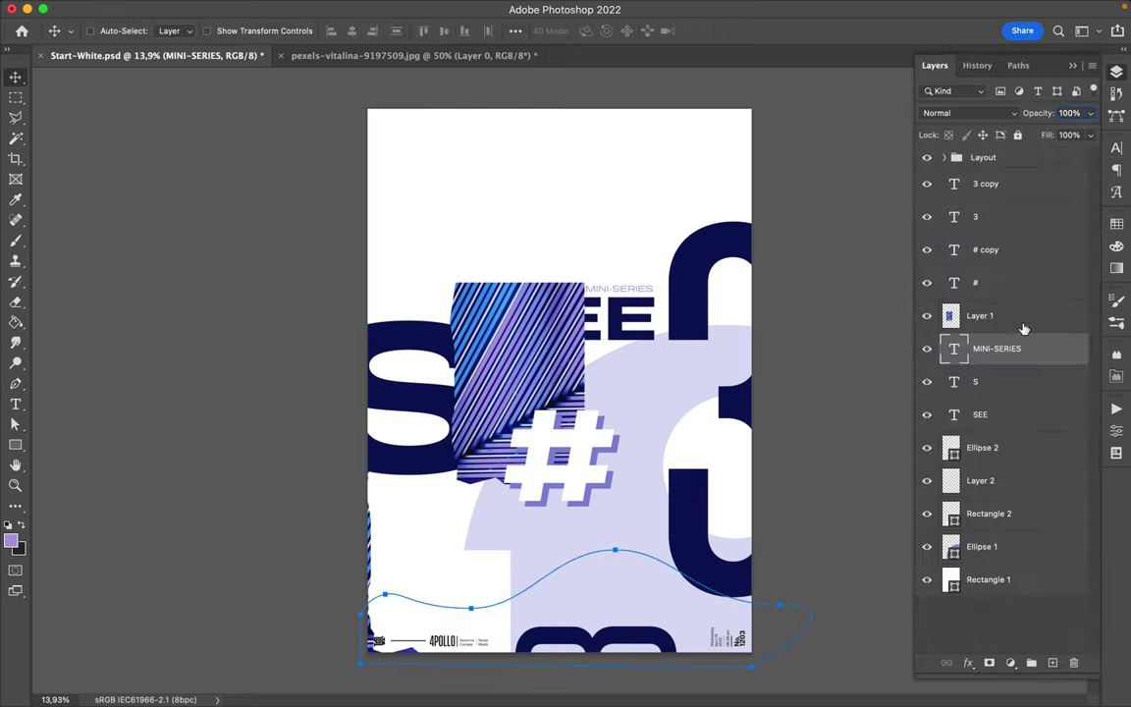
key("ctrl+shift+alt+n")
key("a")
key("p")
left_click(240, 30)
left_click(651, 285)
- Fill the wave selection with purple, deselect, and nudge the wave down slightly
key("g")
left_click(562, 598)
key("ctrl+d")
key("v")
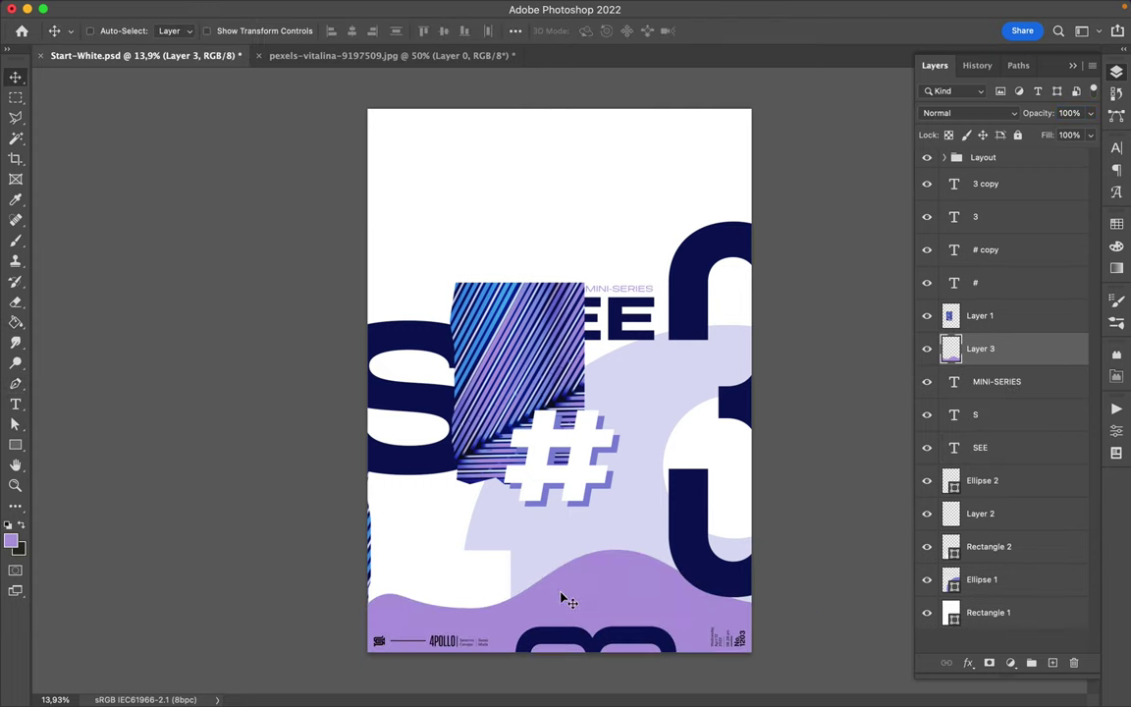
left_click_drag(614, 596, 613, 609)
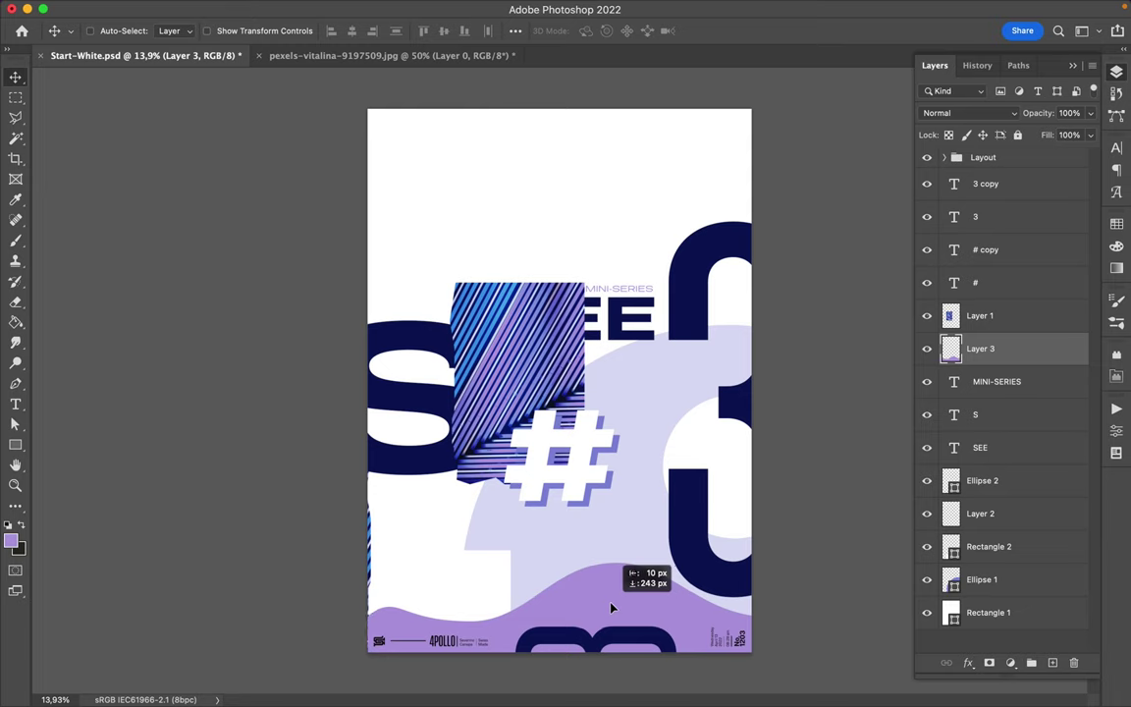
- Draw a second wave as a Pen shape and place it below the first wave
key("p")
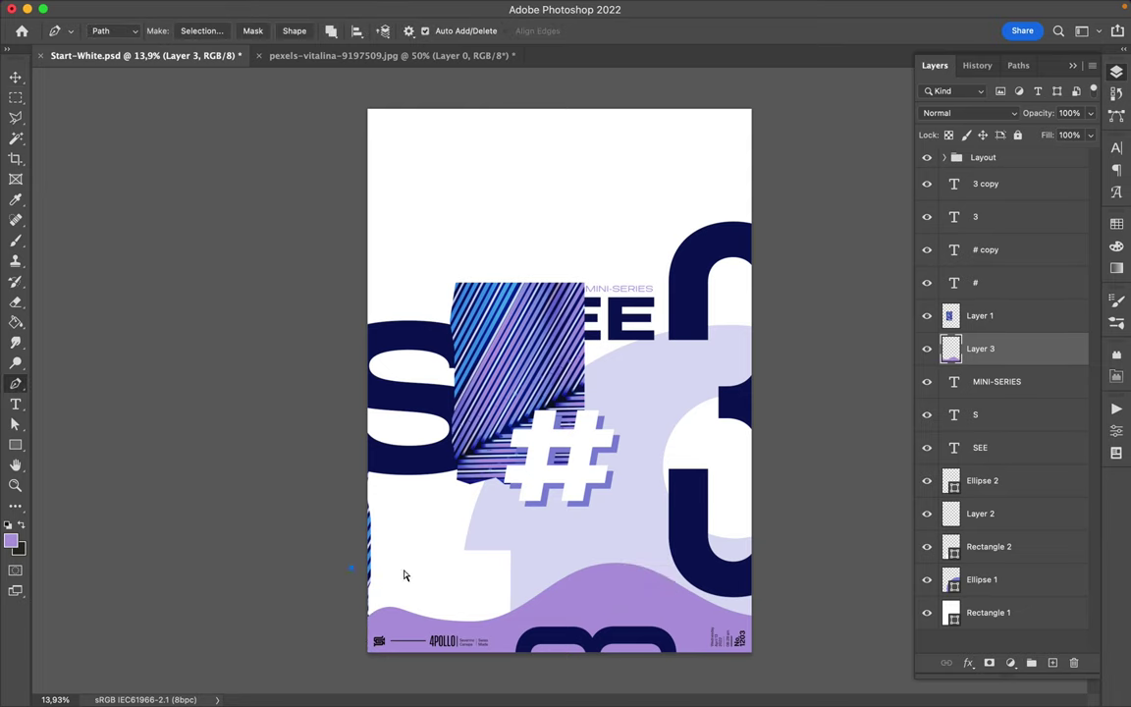
left_click(113, 30)
left_click(106, 14)
left_click_drag(423, 570, 465, 571)
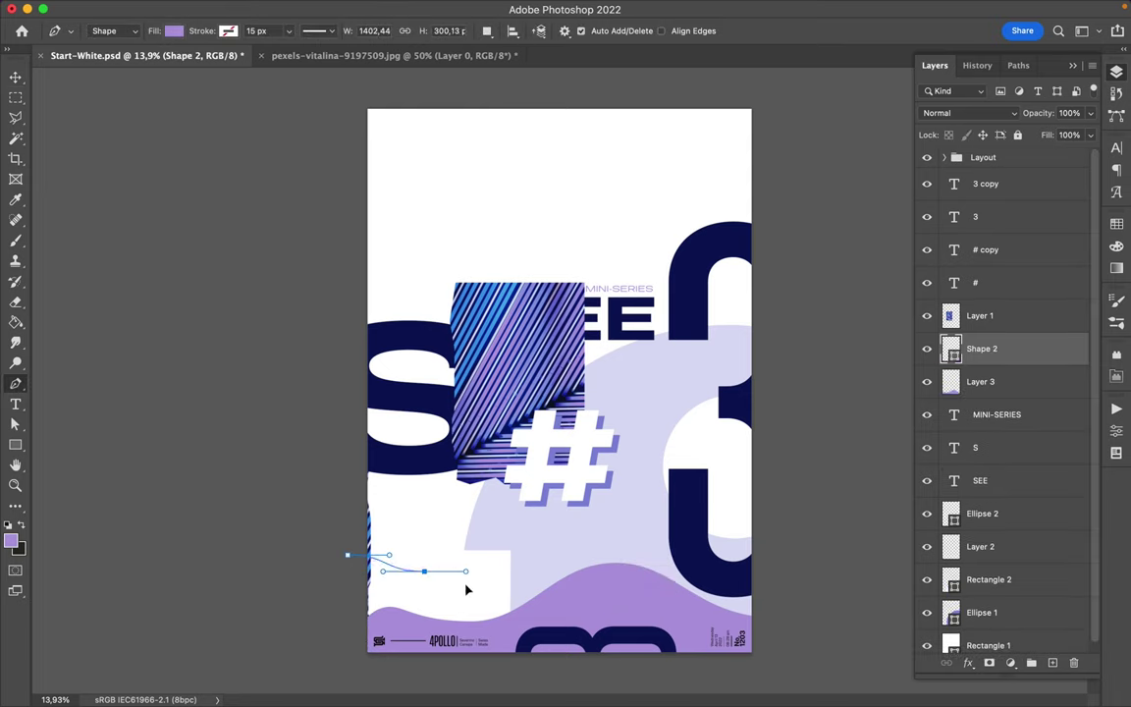
left_click_drag(626, 589, 681, 589)
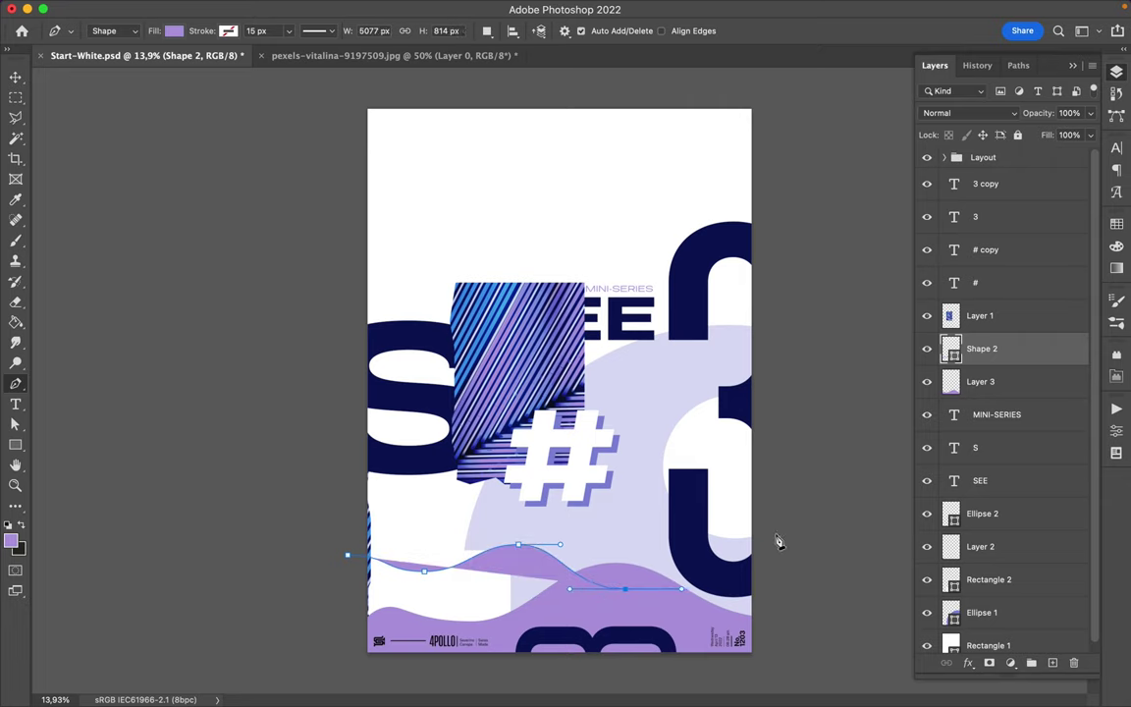
left_click_drag(772, 498, 835, 498)
key("v")
left_click_drag(982, 349, 982, 388)
- Set the first wave to Overlay blending and the second wave to Linear Burn
left_click(982, 349)
left_click(968, 113)
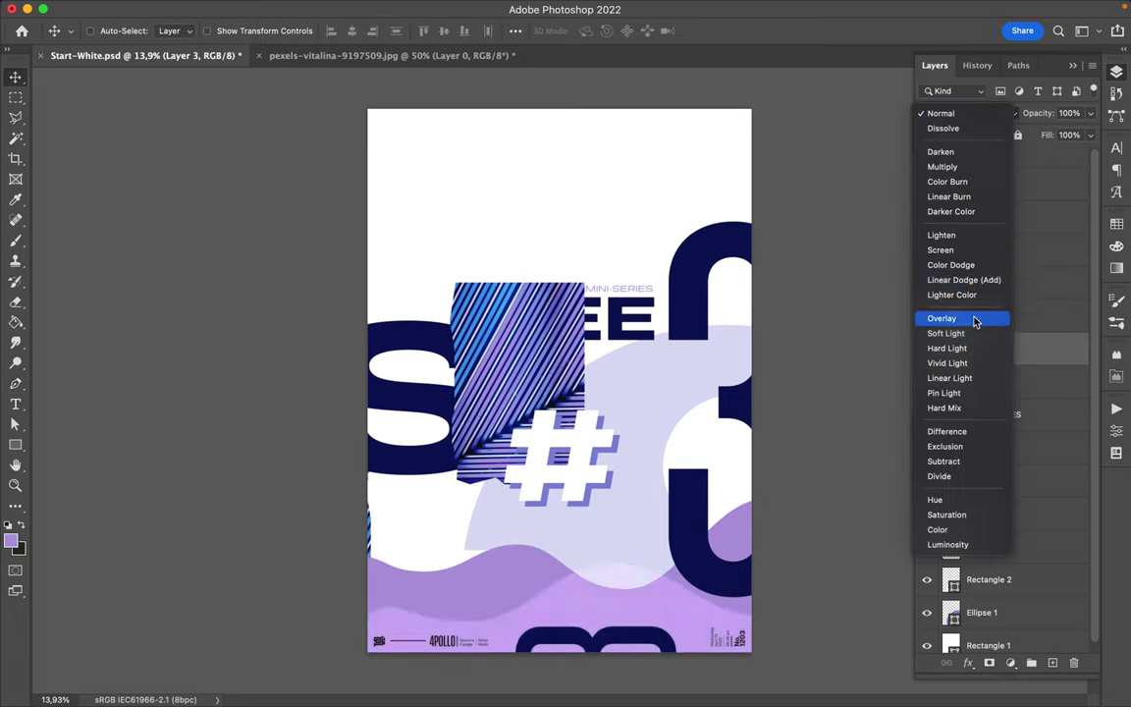
left_click(940, 319)
left_click(919, 381)
left_click(968, 113)
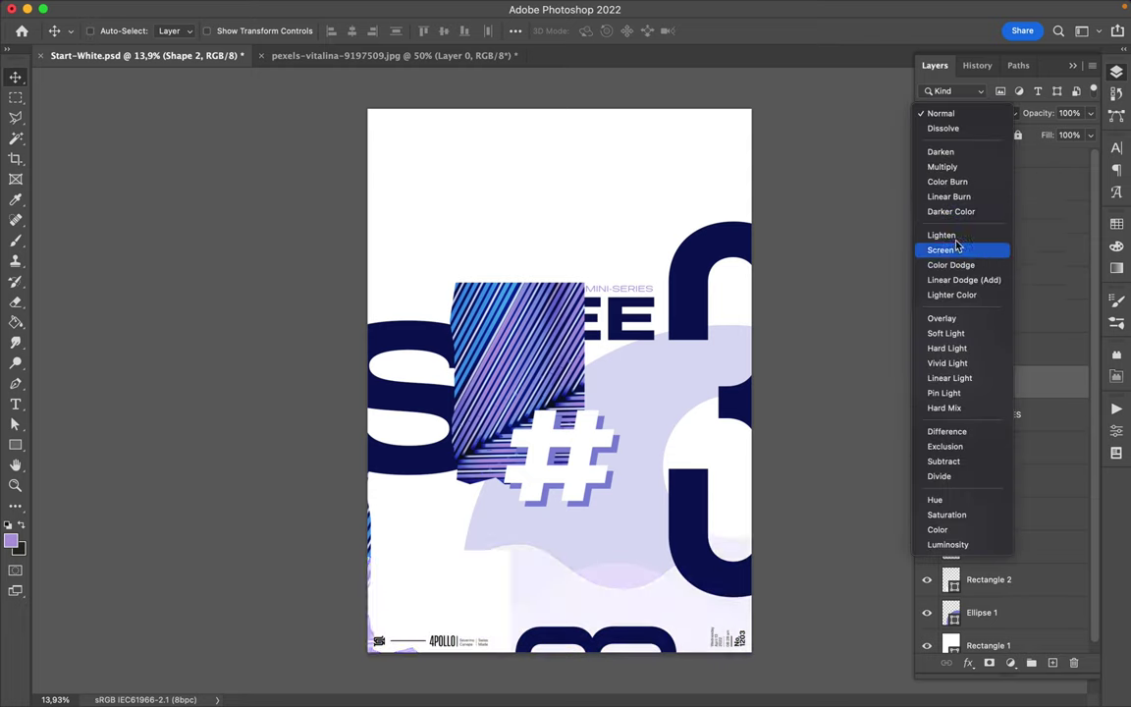
left_click(952, 197)
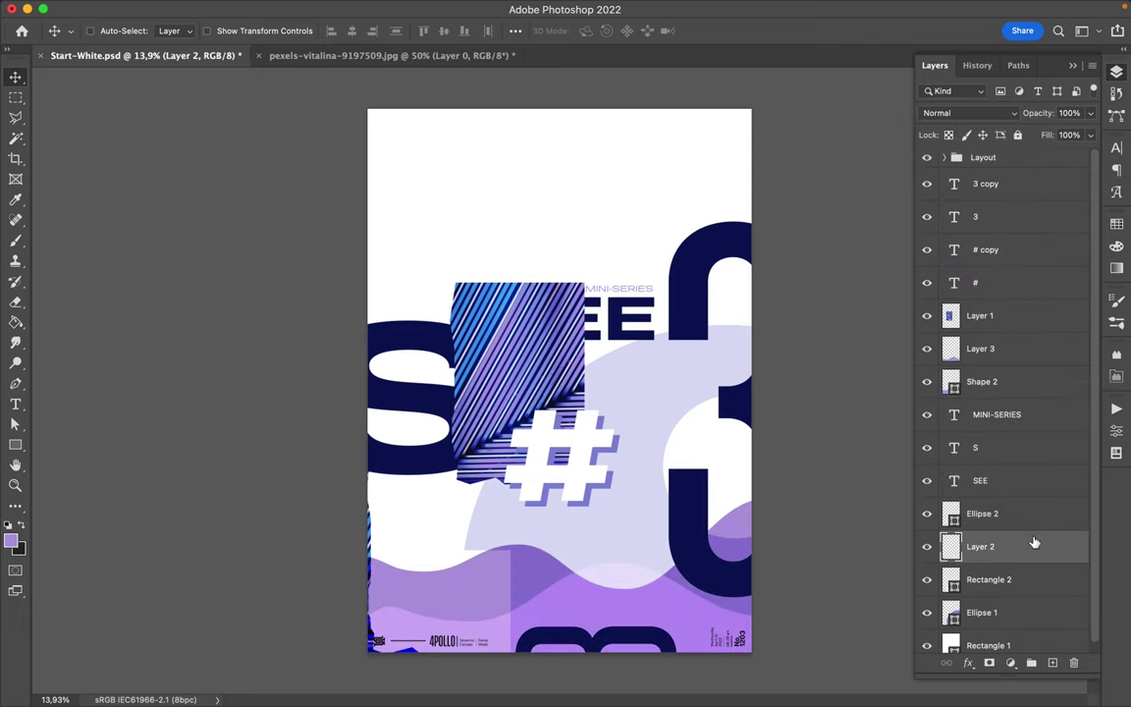
- Move Layer 2 up the stack, then delete it
left_click_drag(1033, 544, 1018, 312)
key("Delete")
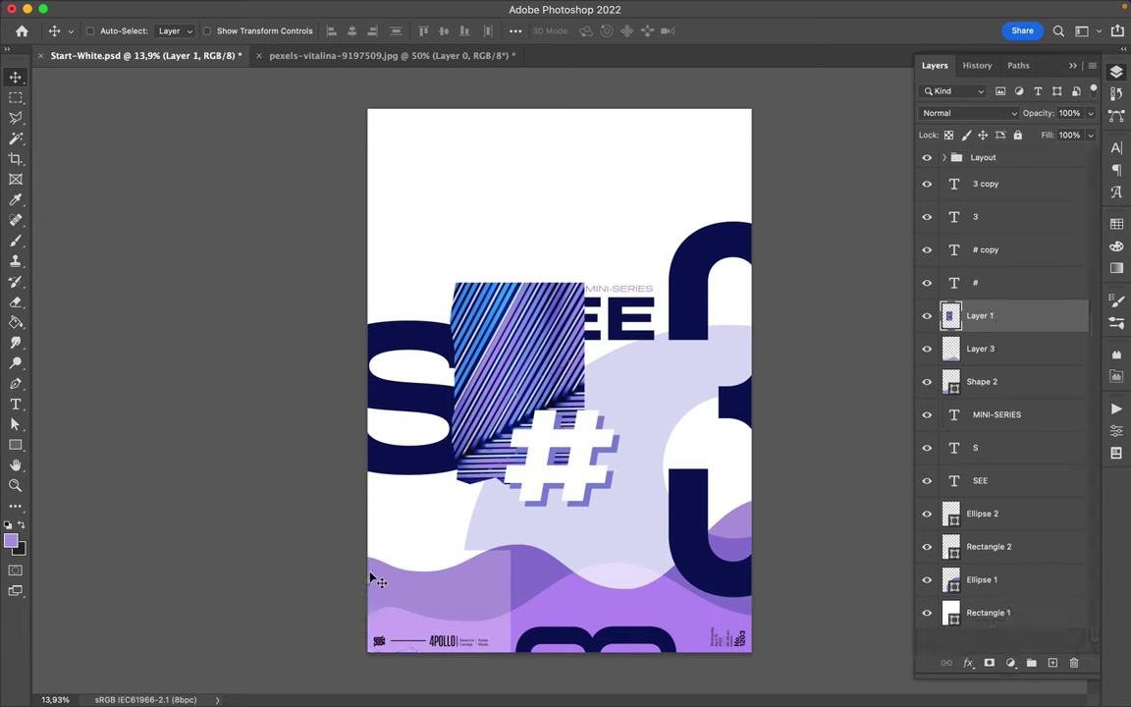
left_click(535, 679)
left_click(529, 470)
- Draw a large closed wave shape across the lower poster with Linear Burn blending
key("p")
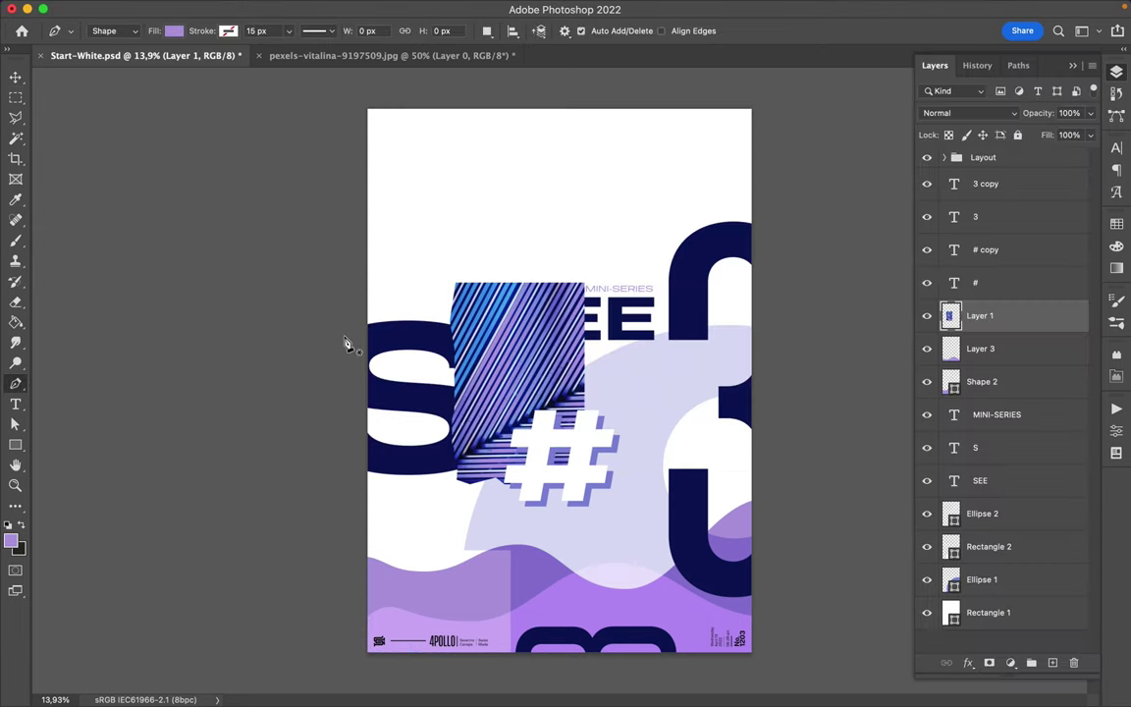
left_click(349, 457)
left_click_drag(467, 509, 522, 509)
left_click_drag(800, 496, 910, 496)
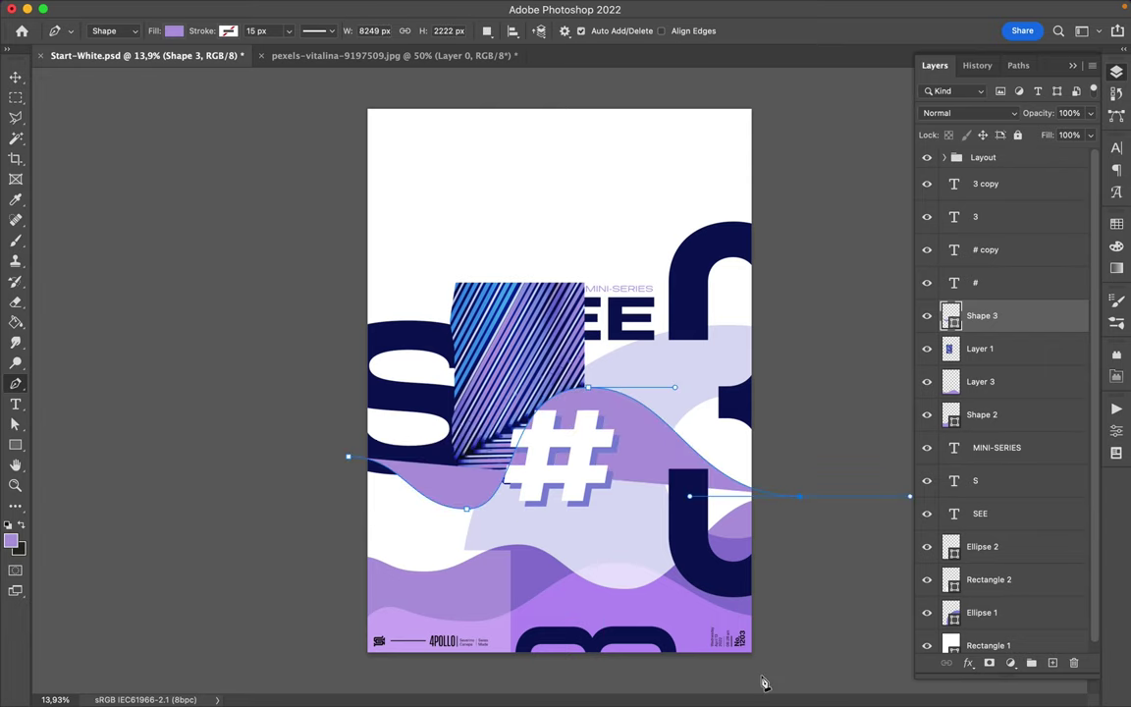
left_click(761, 675)
left_click(338, 663)
left_click(349, 457)
left_click(967, 113)
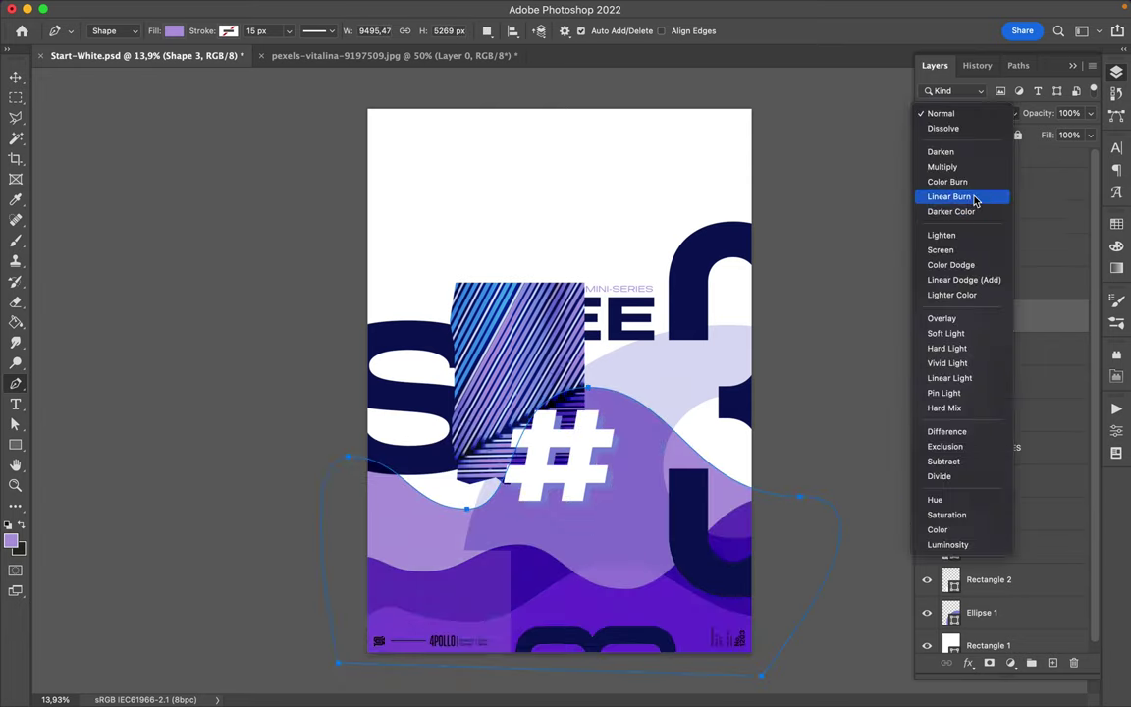
left_click(975, 198)
- Raise the big wave in the layer stack and keep both # layers above it
key("v")
left_click_drag(1018, 320, 1008, 196)
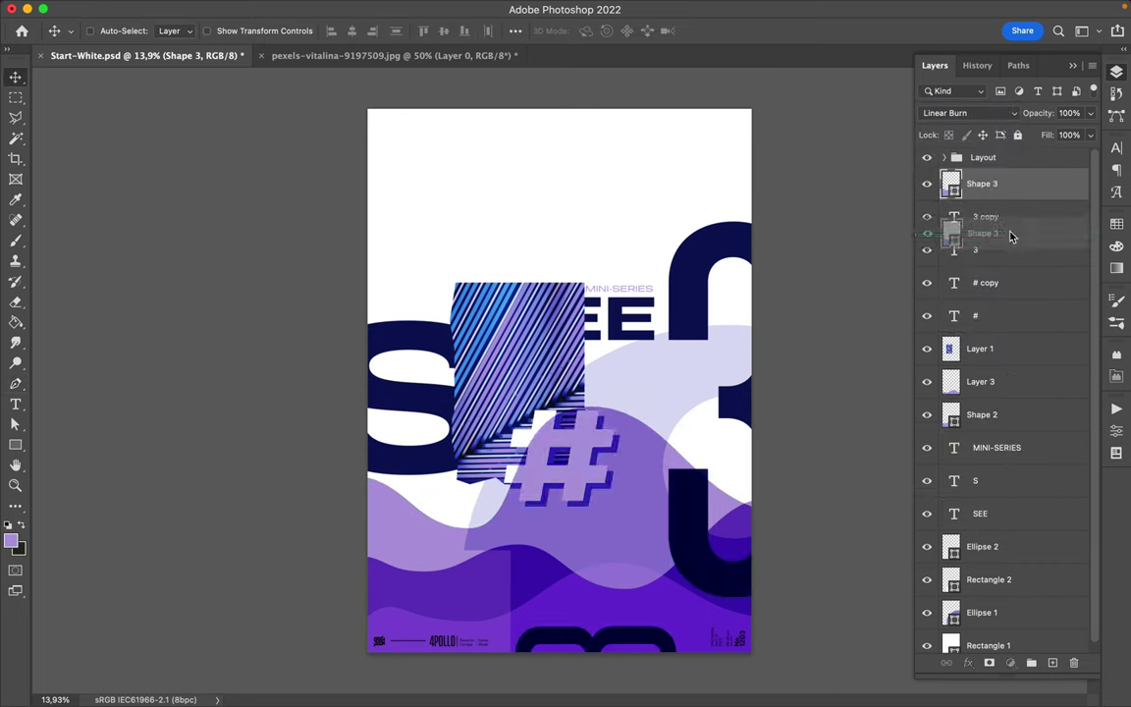
left_click(992, 282)
left_click(990, 315, "shift")
left_click_drag(990, 316, 990, 212)
- Select the white # copy layer and move it slightly down
key("a")
left_click(557, 379)
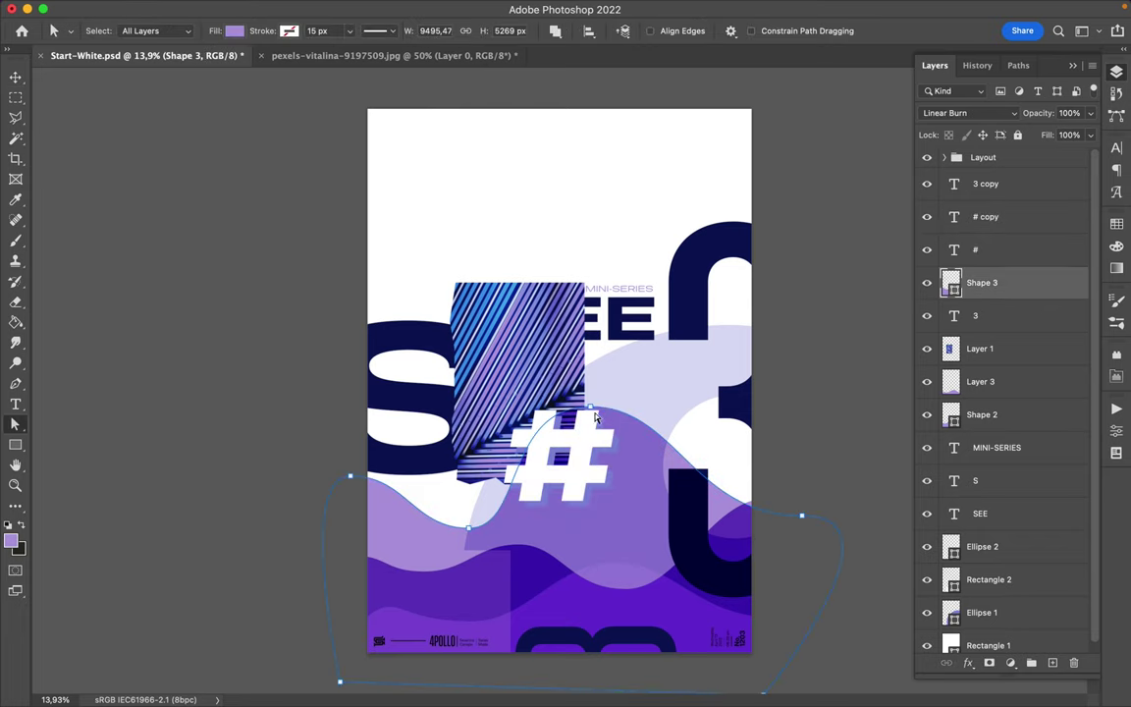
left_click(808, 434)
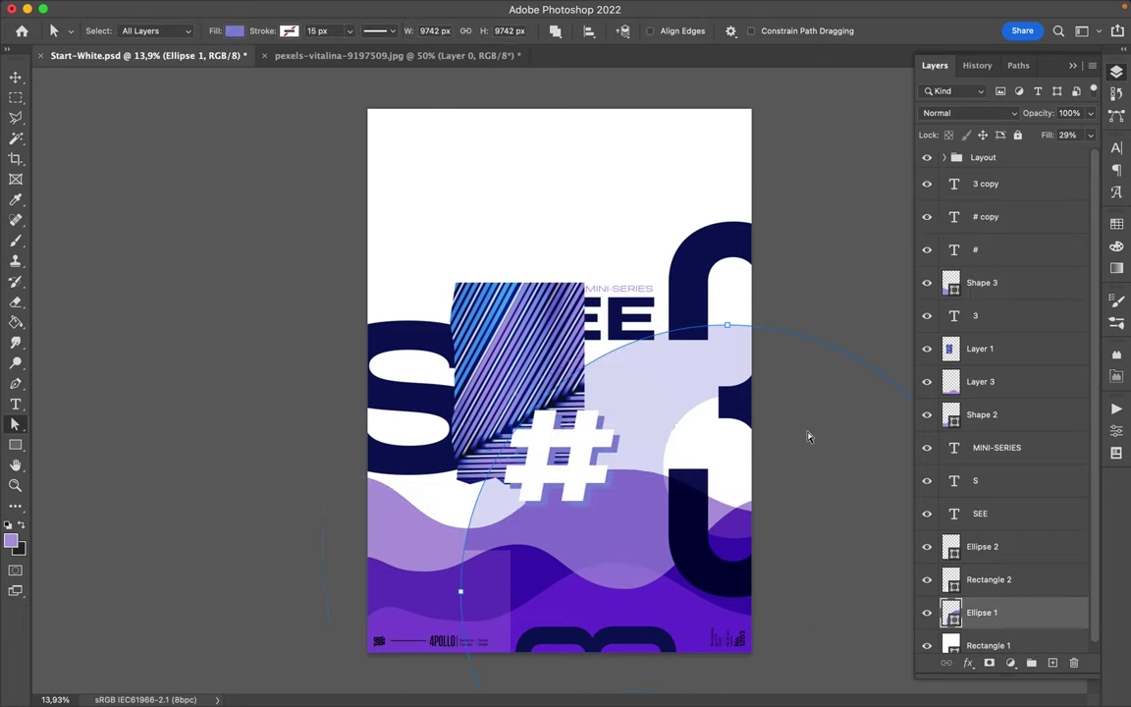
key("v")
left_click(547, 448, "super")
left_click_drag(609, 485, 607, 508)
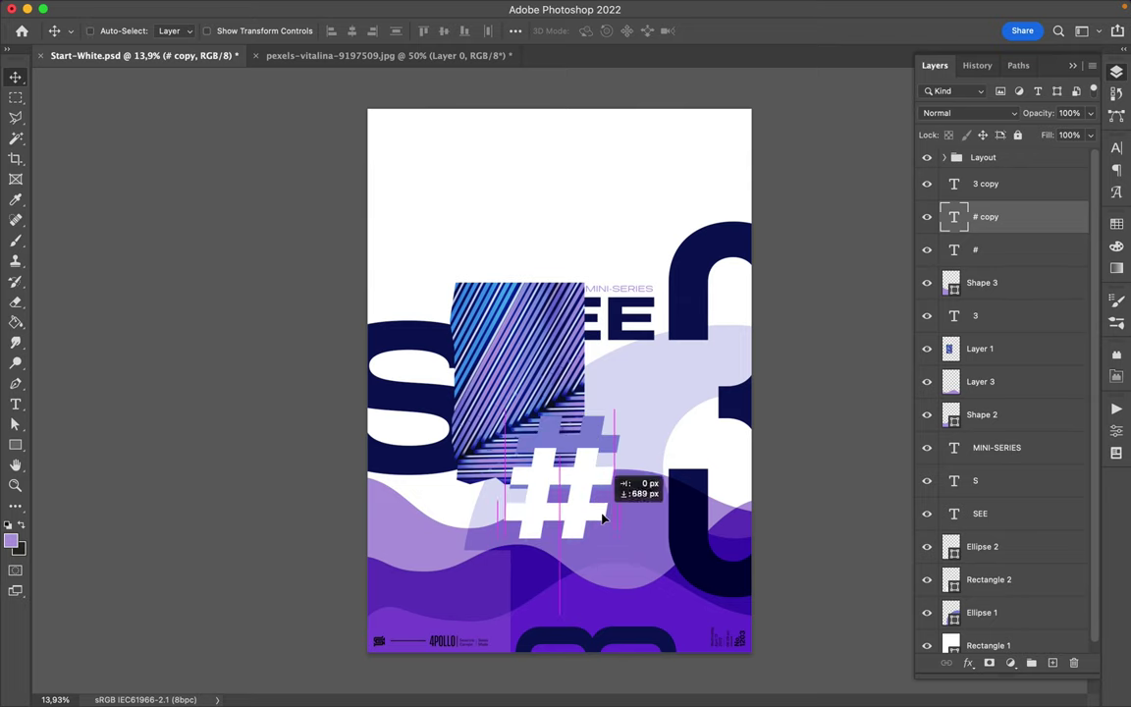
- Show rulers and move the # pair, striped photo and SEE down
left_click(555, 434, "shift")
key("ctrl+r")
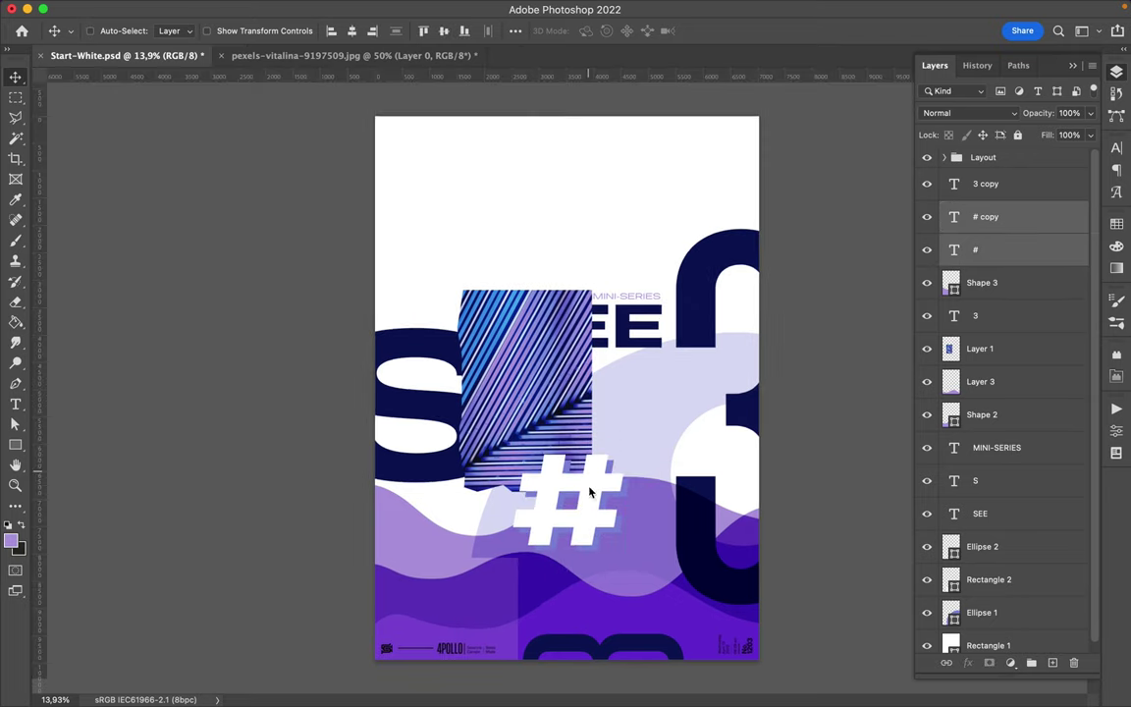
left_click_drag(579, 369, 580, 417)
left_click_drag(637, 323, 637, 414)
- Move MINI-SERIES just above SEE and set it to 28 pt
left_click_drag(649, 300, 667, 388)
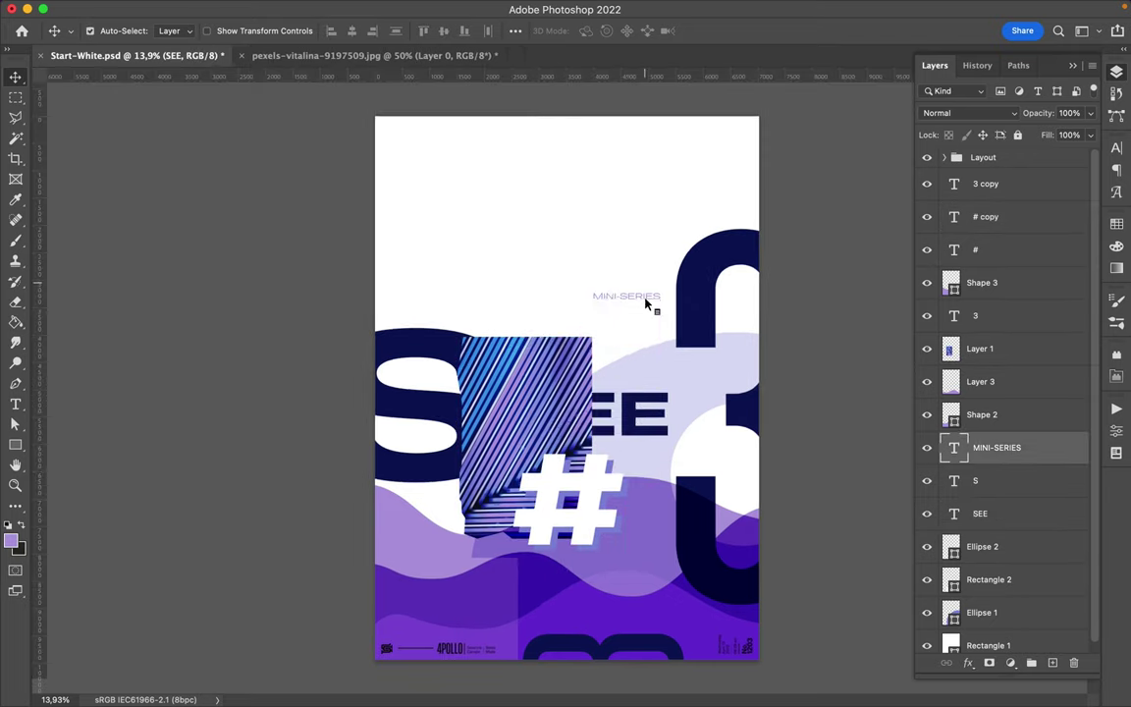
left_click(1117, 152)
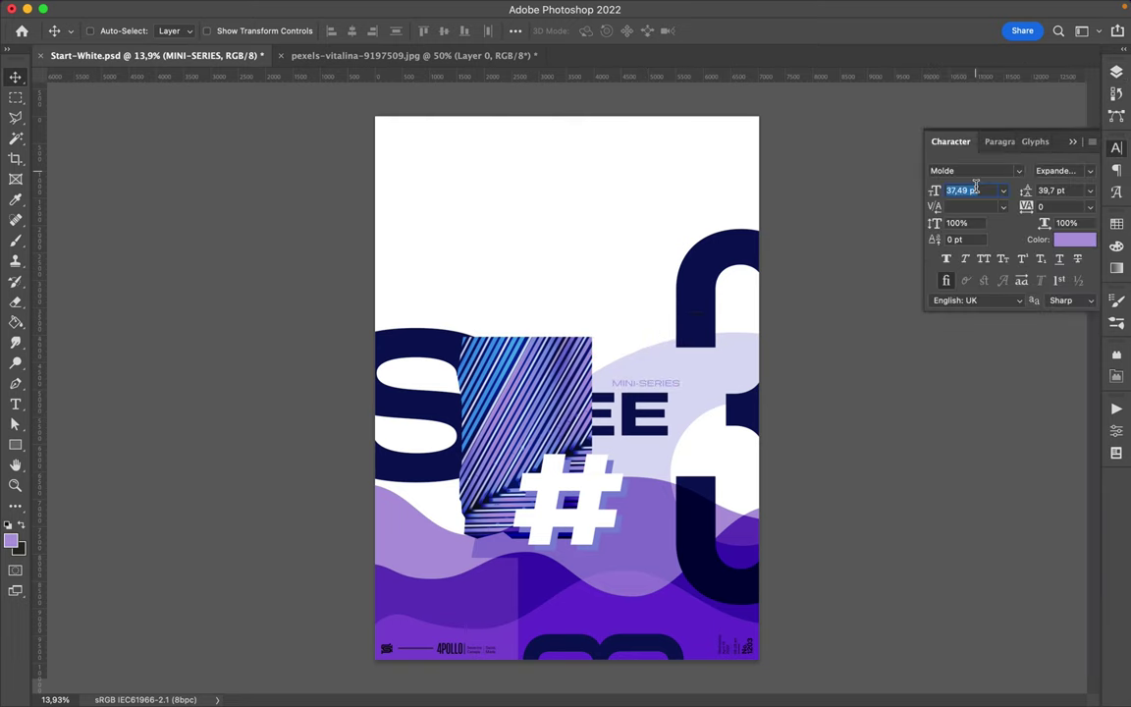
type("28")
double_click(647, 381)
key("Escape")
key("v")
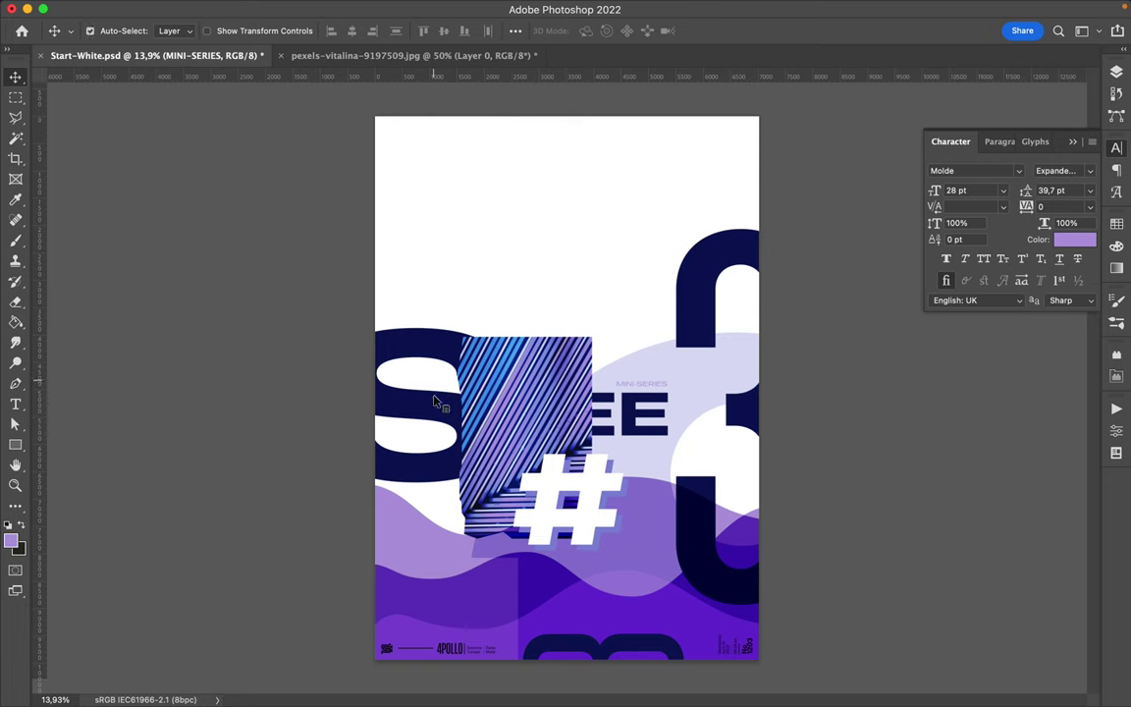
left_click(579, 648)
left_click(1116, 224)
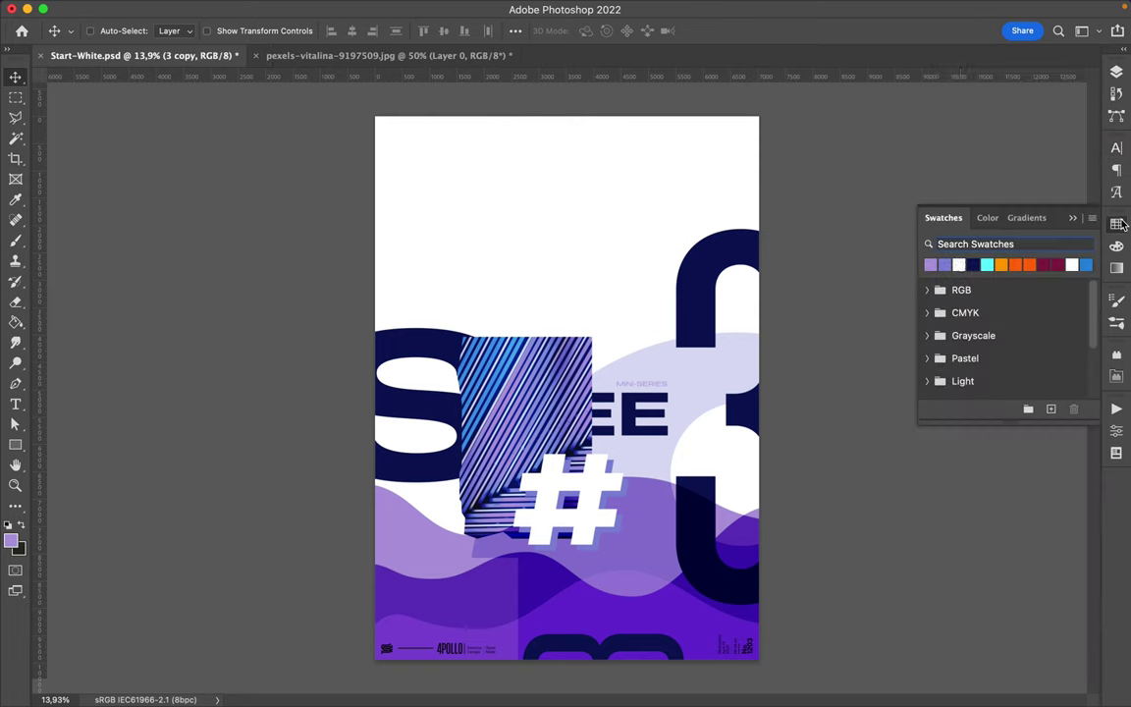
- Draw a tall white rectangle and position it along the poster's left edge
key("m")
key("Delete")
left_click(566, 321)
key("u")
left_click_drag(349, 306, 387, 671)
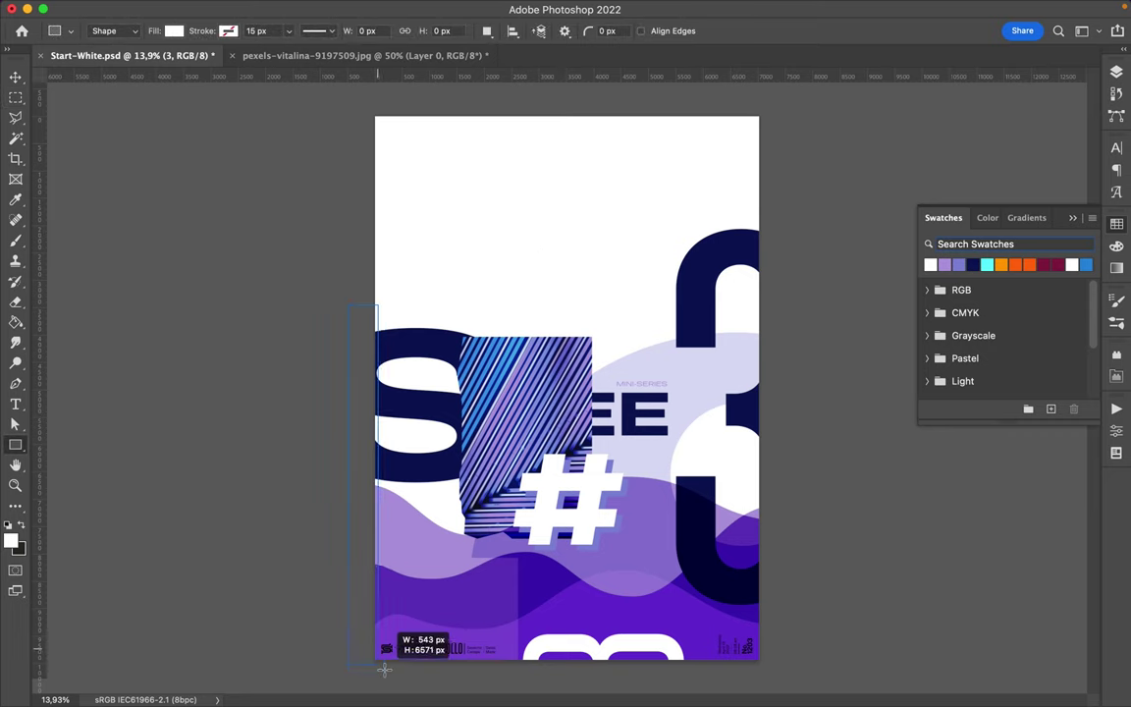
key("v")
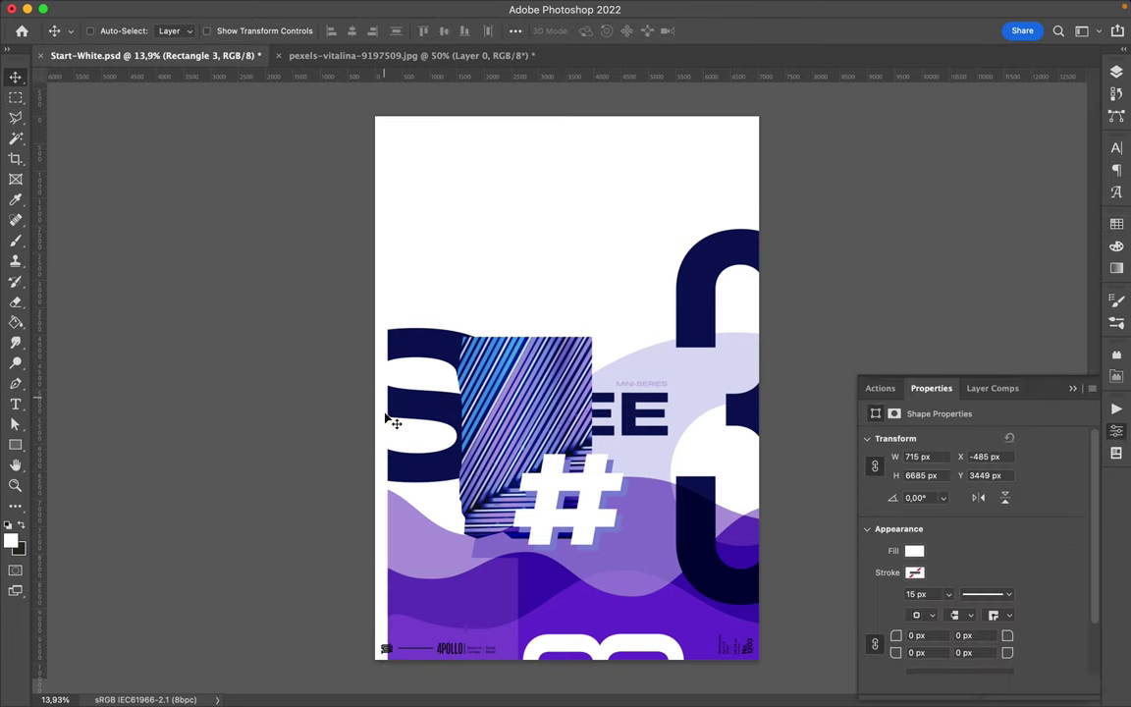
left_click_drag(349, 422, 412, 422)
- Move the S layer, then Layer 1, # and # copy, to the top of the layer stack
left_click(403, 369, "ctrl")
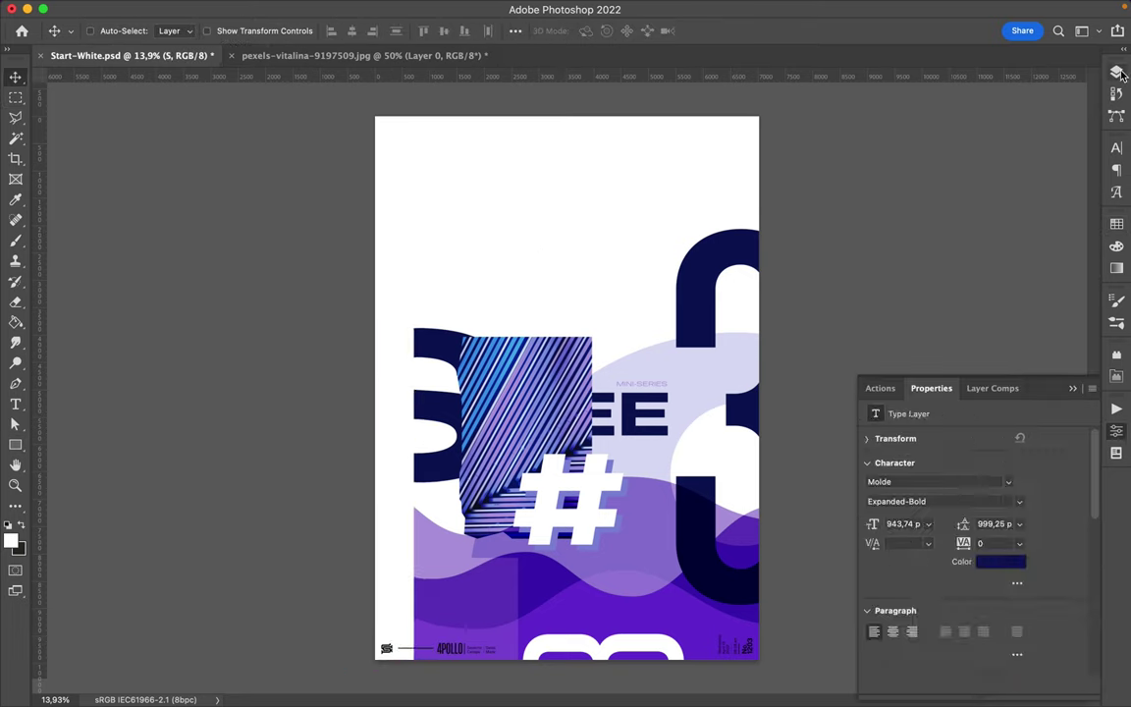
key("F7")
left_click_drag(995, 515, 982, 173)
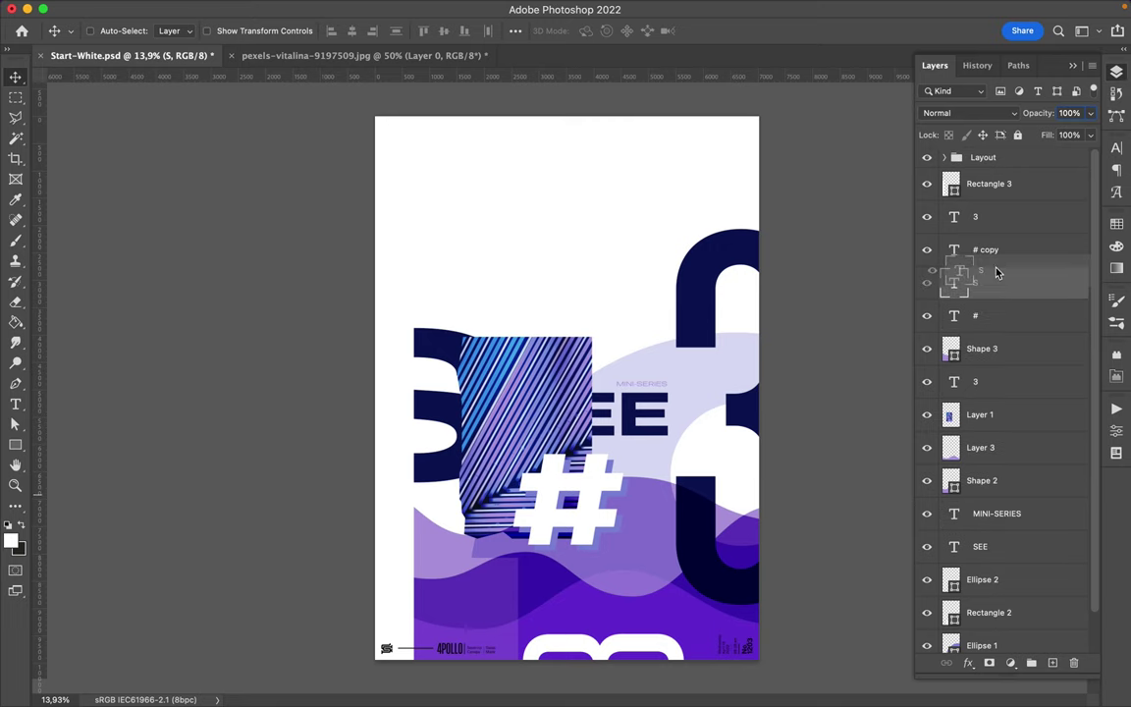
left_click(1011, 424)
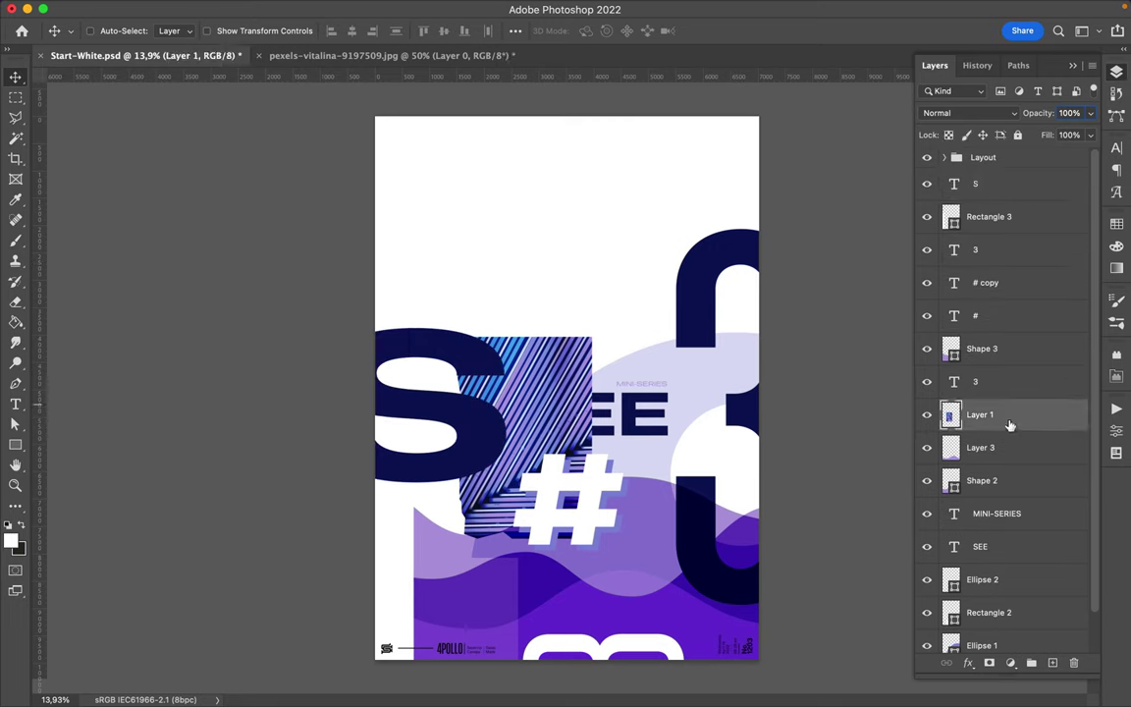
left_click(982, 316, "ctrl")
left_click(986, 283, "ctrl")
left_click_drag(986, 283, 995, 186)
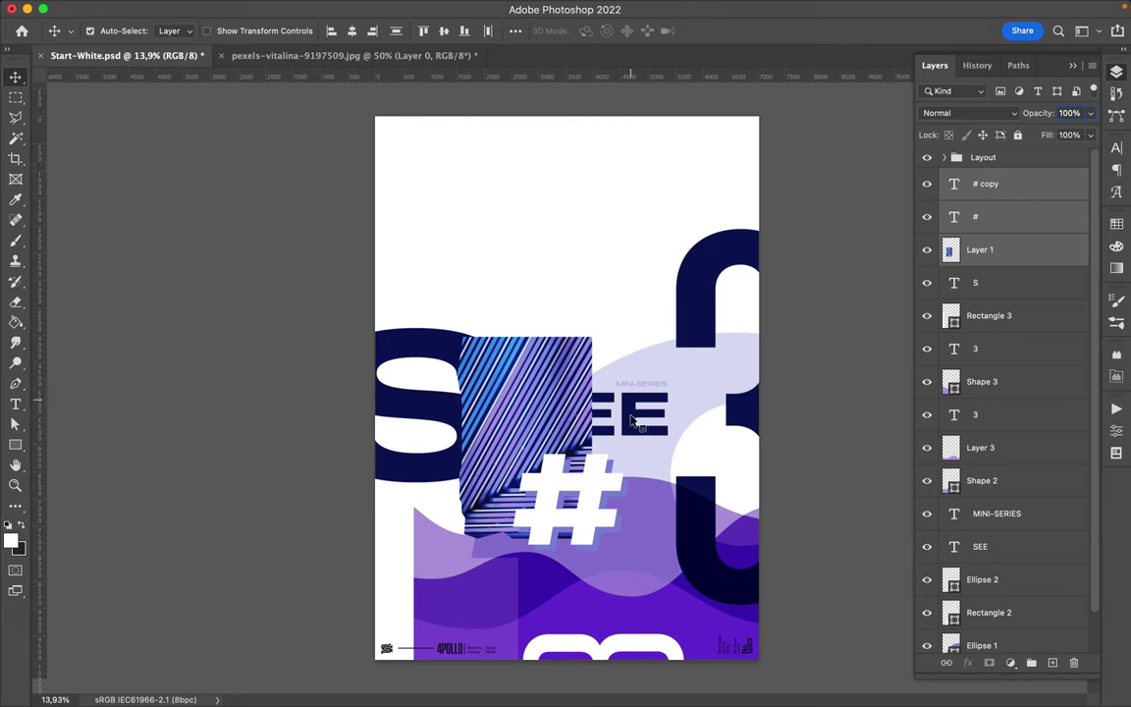
- Check the Shape 3 and Ellipse 2 layers, then reselect the striped photo Layer 1
left_click(535, 598, "ctrl")
key("a")
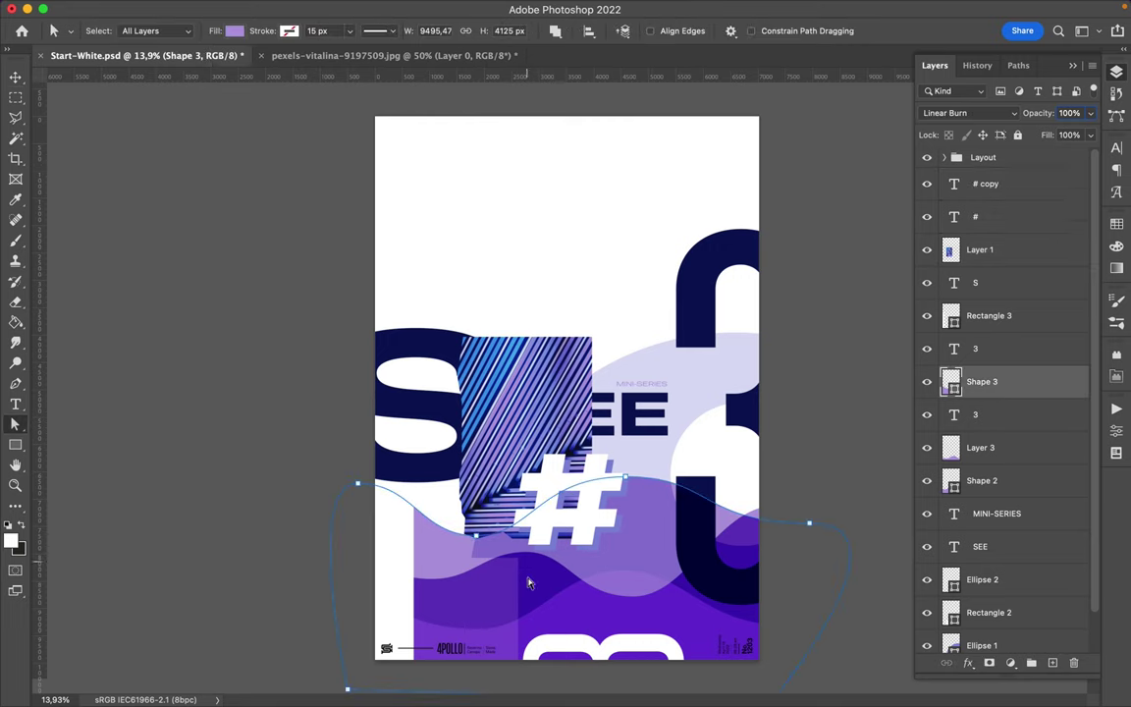
left_click(827, 424)
key("v")
left_click(513, 343, "ctrl")
- Lasso and delete the top-right part of the striped photo on Layer 1
key("p")
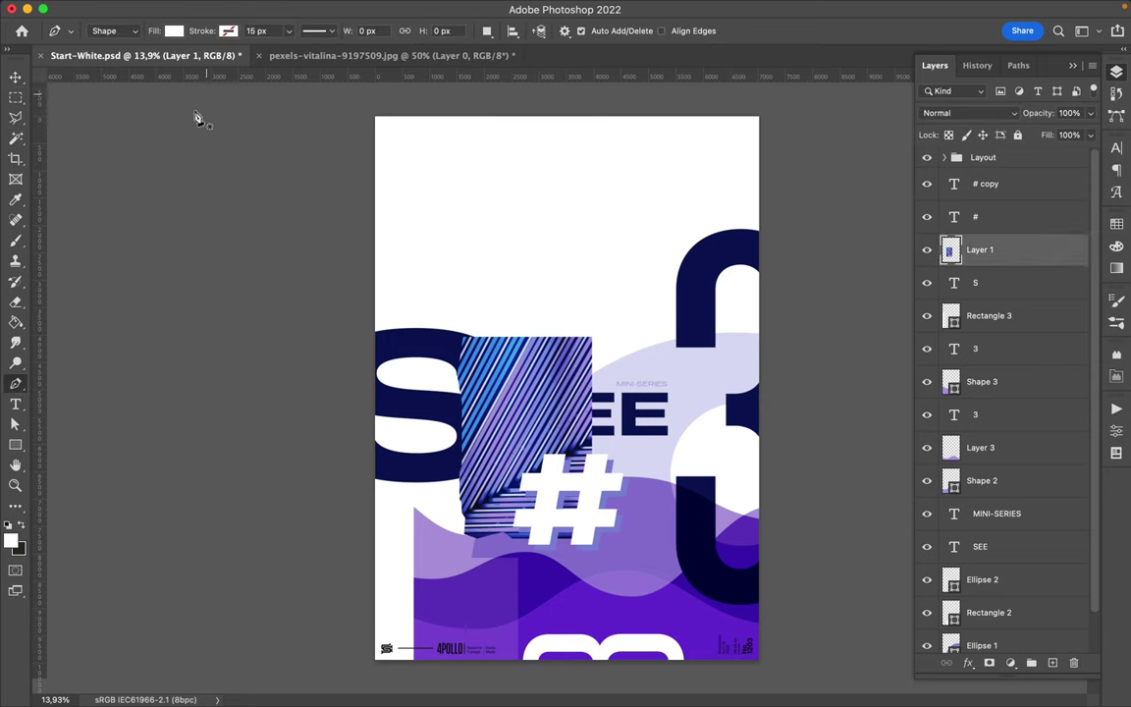
right_click(15, 117)
left_click(79, 117)
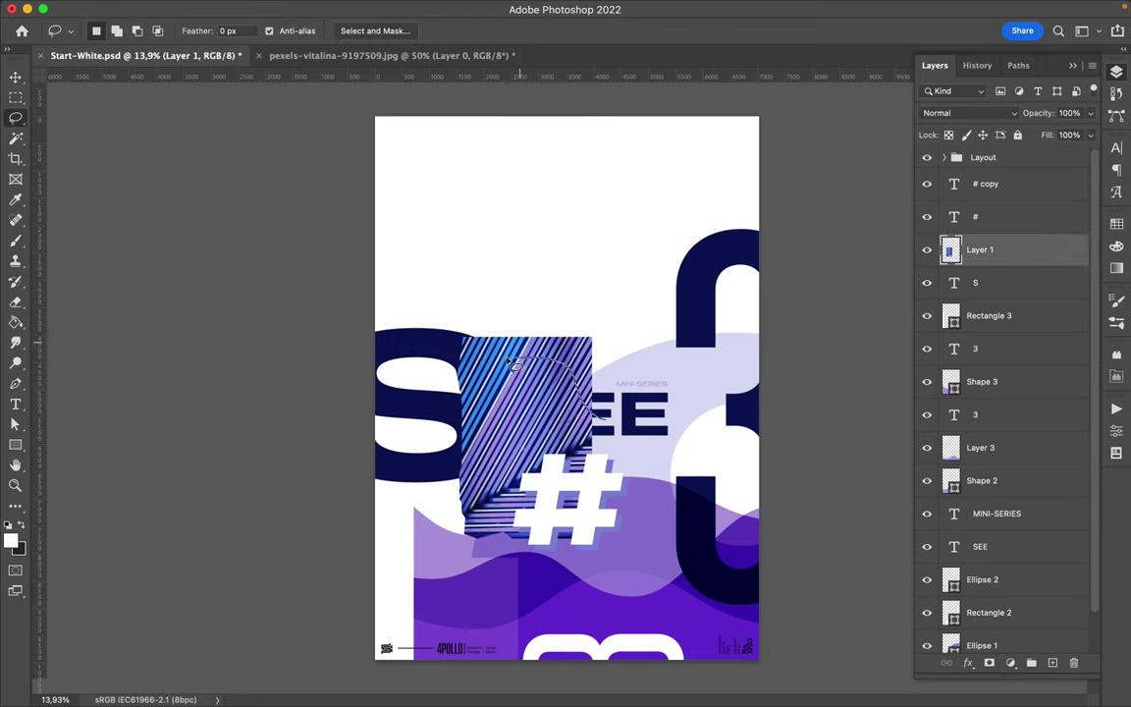
left_click_drag(513, 365, 604, 373)
key("Delete")
key("ctrl+d")
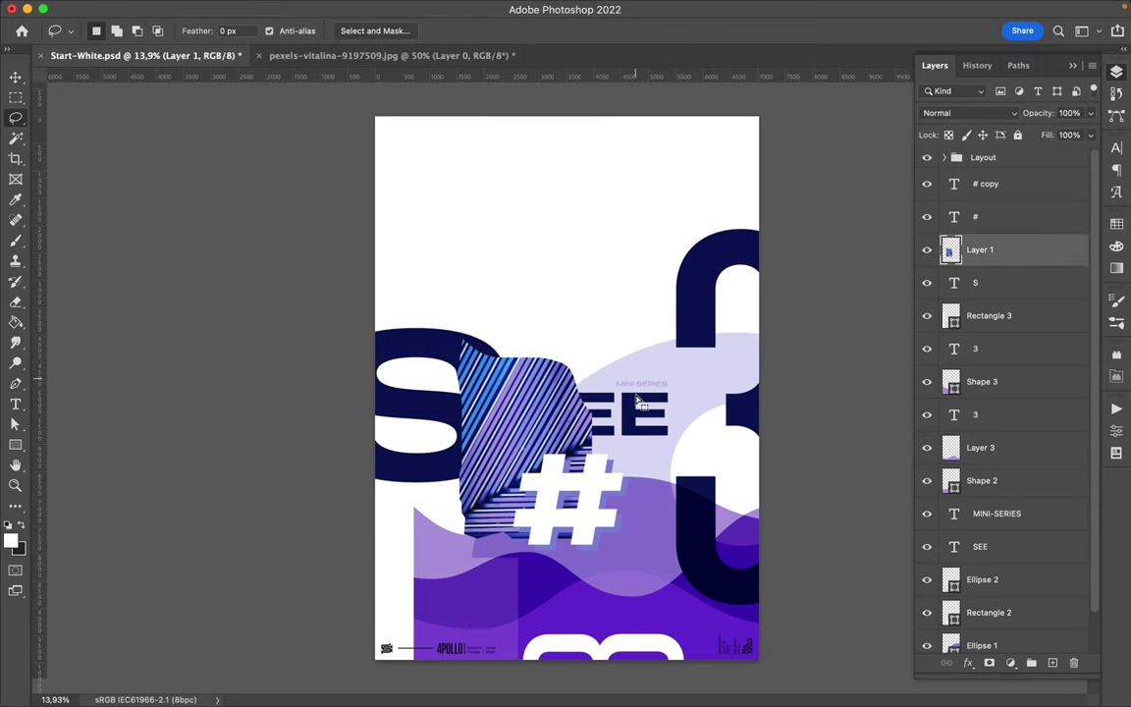
- Copy a stripe fragment to a new layer, rotate it about 120° and place it bottom-left
key("ctrl+j")
key("ctrl+t")
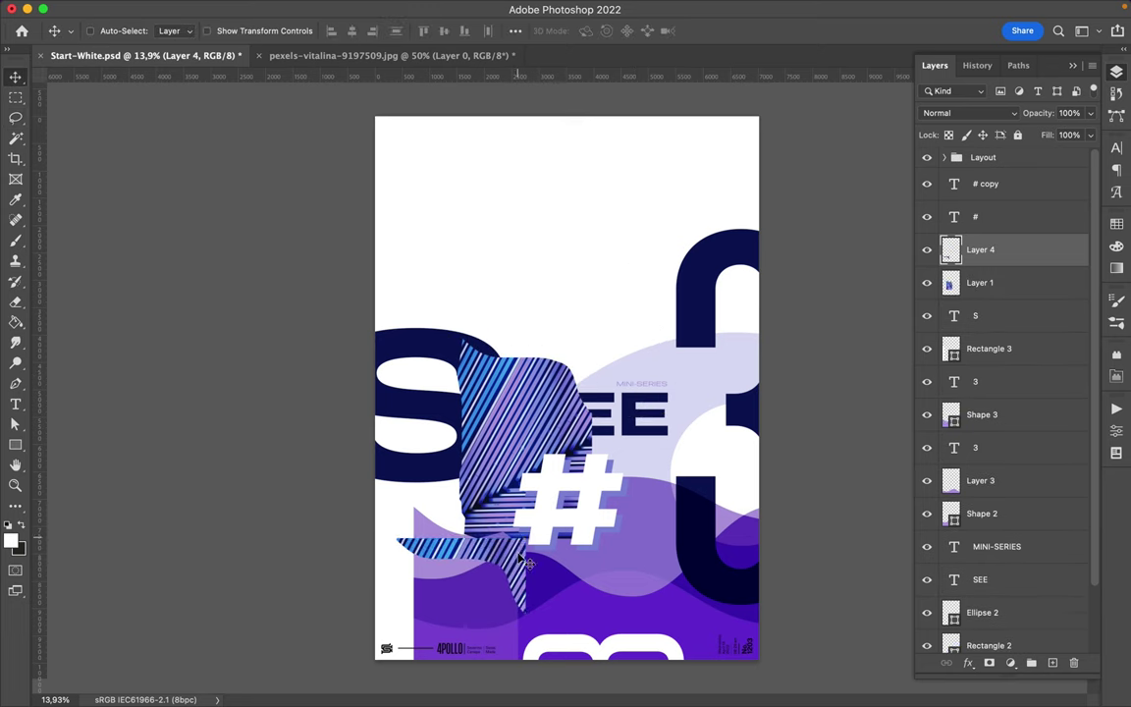
left_click_drag(518, 455, 672, 584)
key("Return")
left_click_drag(506, 552, 478, 617)
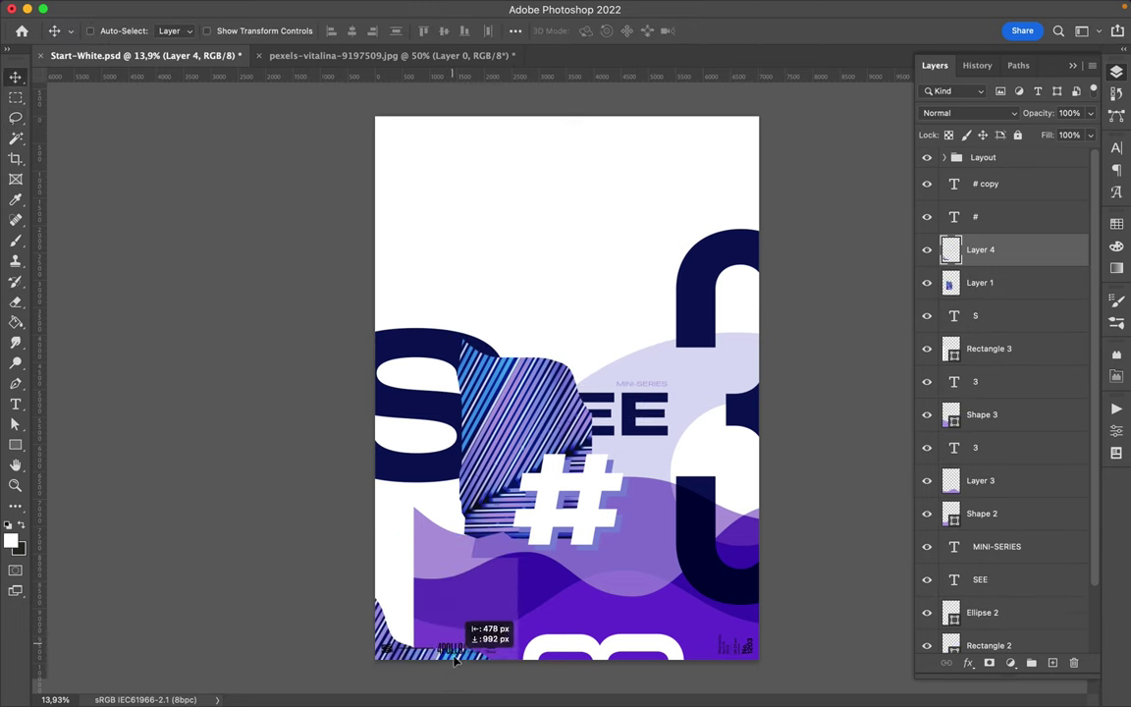
- Copy a second lassoed stripe fragment to a new layer and move it to the upper right
key("p")
key("l")
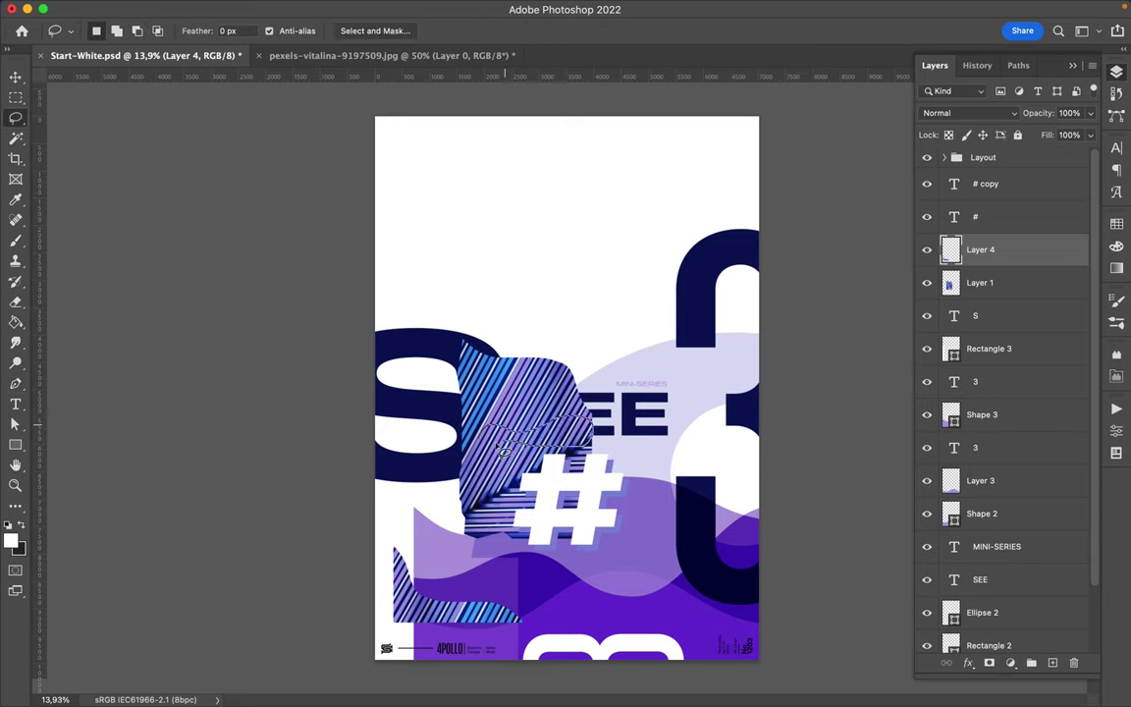
key("ctrl+j")
key("v")
left_click_drag(514, 412, 672, 267)
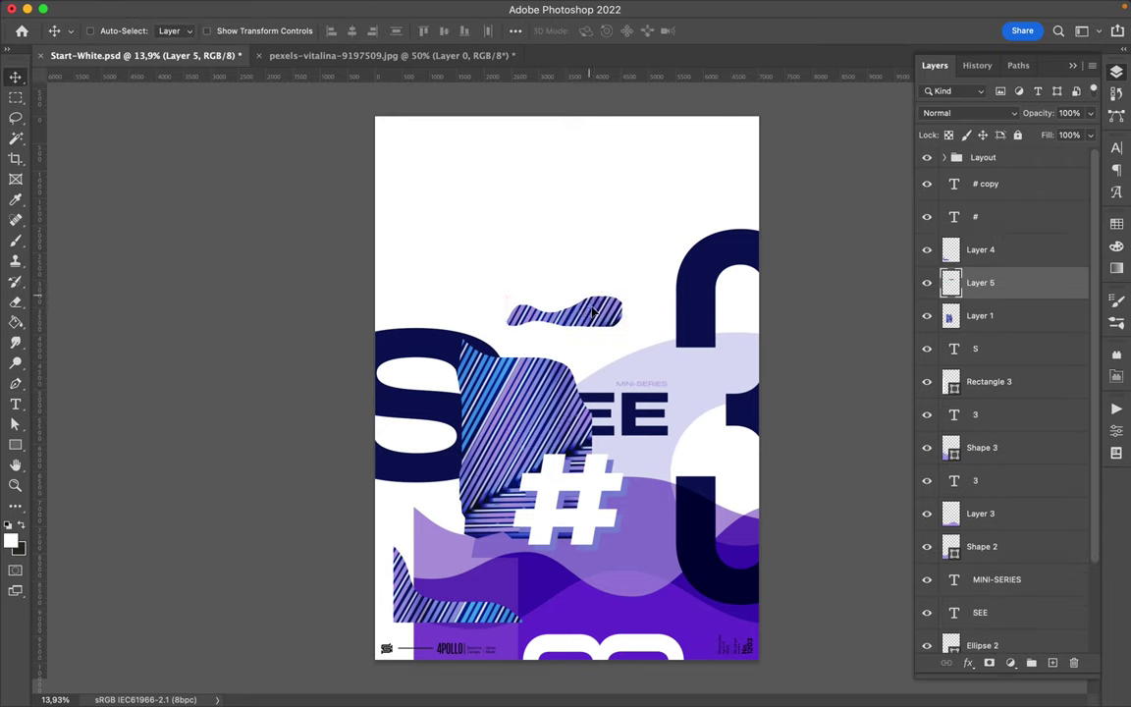
left_click_drag(457, 590, 447, 595)
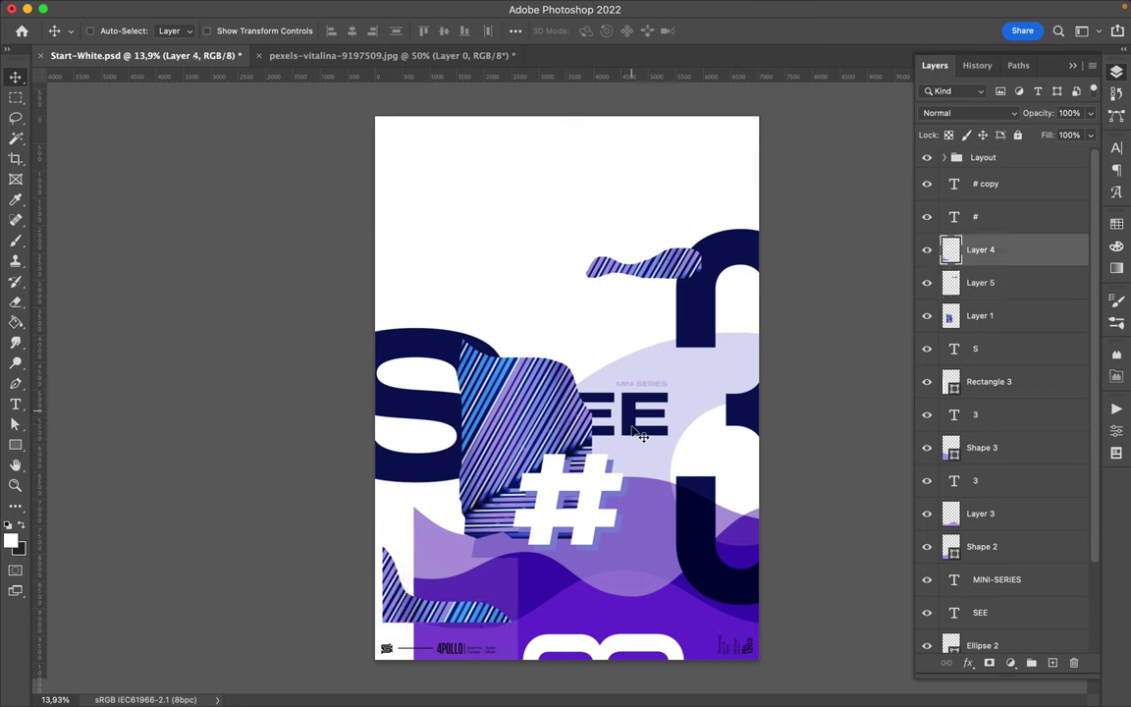
- Scale the SEE text slightly and convert its layer to a Smart Object
left_click(629, 418, "ctrl")
key("ctrl+t")
mouse_move(511, 446)
left_mouse_down()
mouse_move(531, 432)
mouse_move(522, 442)
left_mouse_up()
key("Return")
right_click(994, 612)
left_click(802, 498)
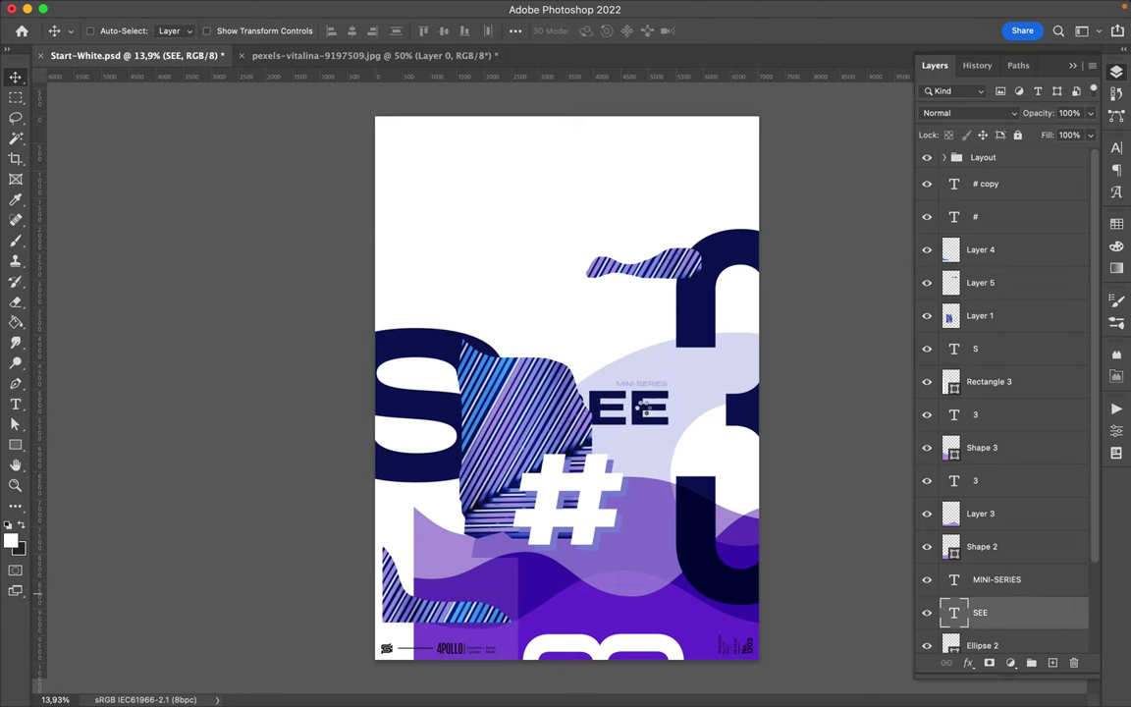
- Shift SEE to the right and move MINI-SERIES left to sit just above it
key("ctrl+t")
left_click_drag(646, 407, 715, 417)
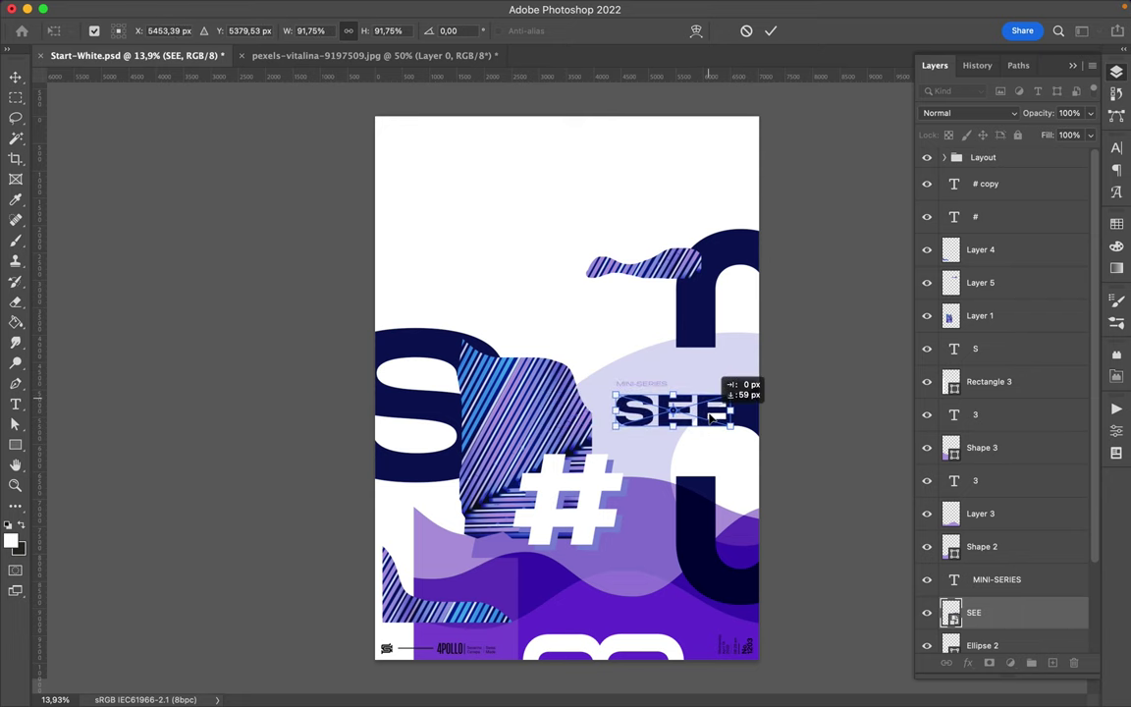
key("Return")
scroll(570, 360, "up", 3)
left_click_drag(782, 388, 710, 389)
double_click(706, 385)
key("Escape")
- Save the poster as Start-White.psd
scroll(710, 389, "down", 2)
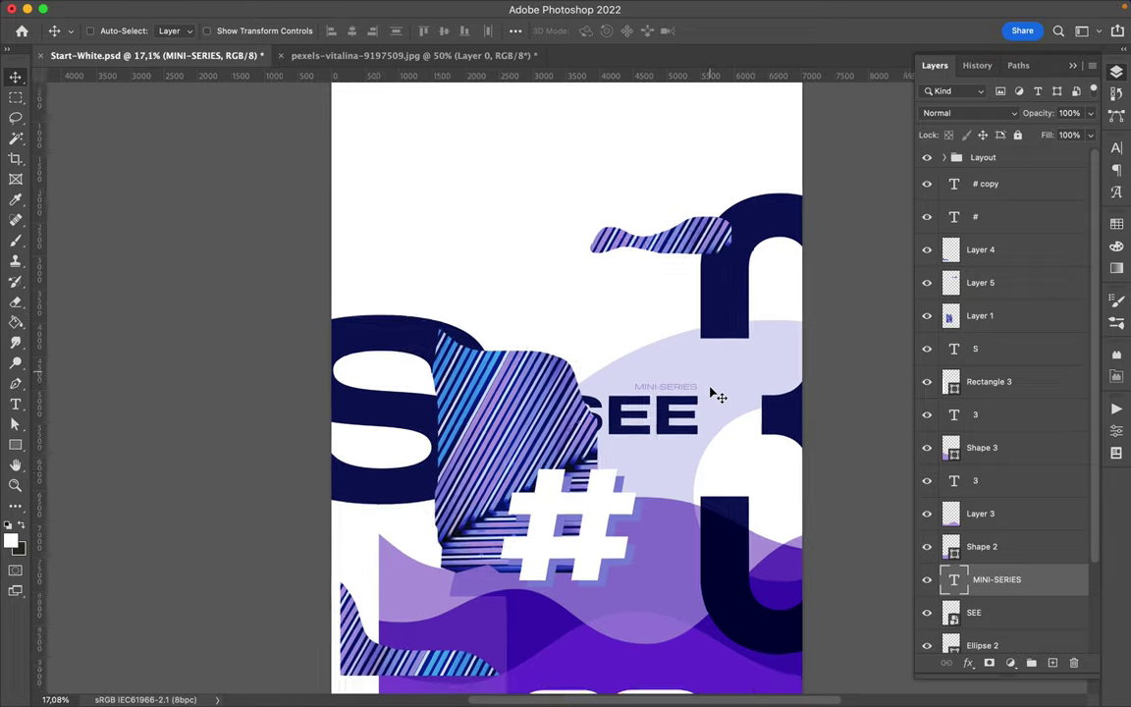
scroll(718, 396, "down", 2)
key("ctrl+s")
left_click(738, 8)
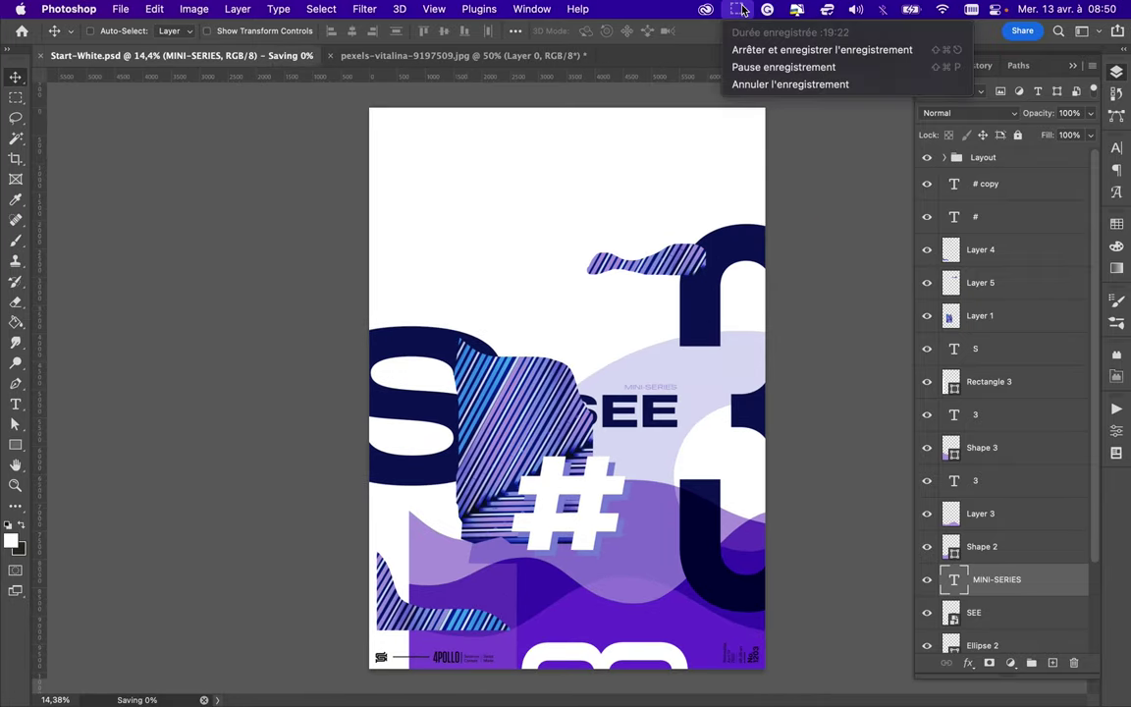